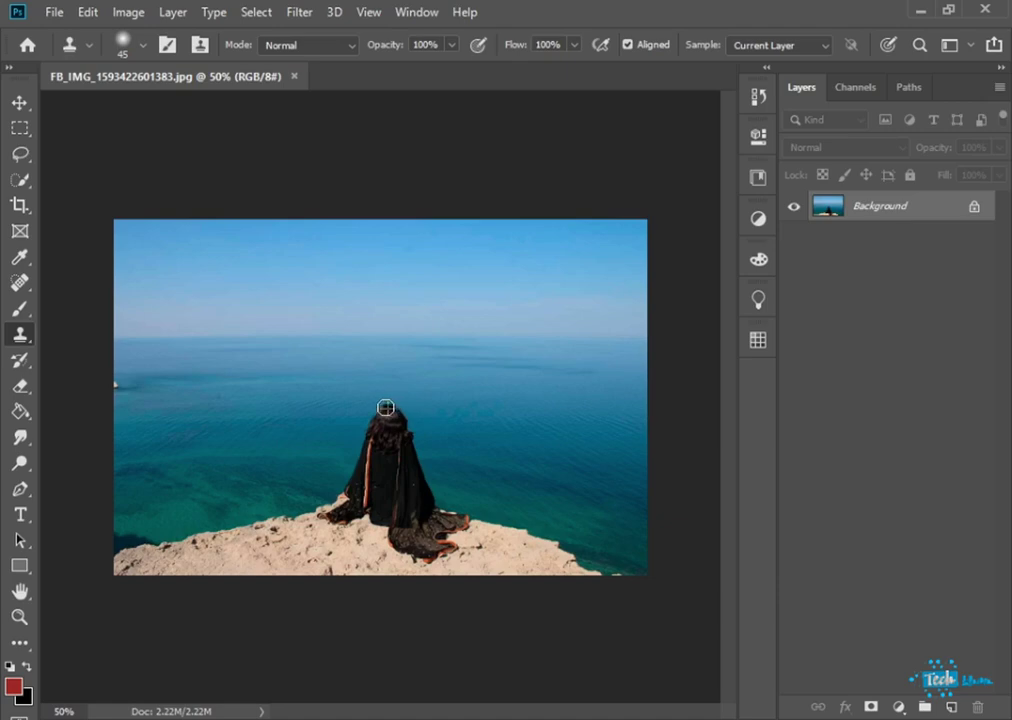
Clone sea water over the seated figure's head and the right side of the cloak
click(386, 408)
alt+click(411, 411)
drag(401, 412, 397, 412)
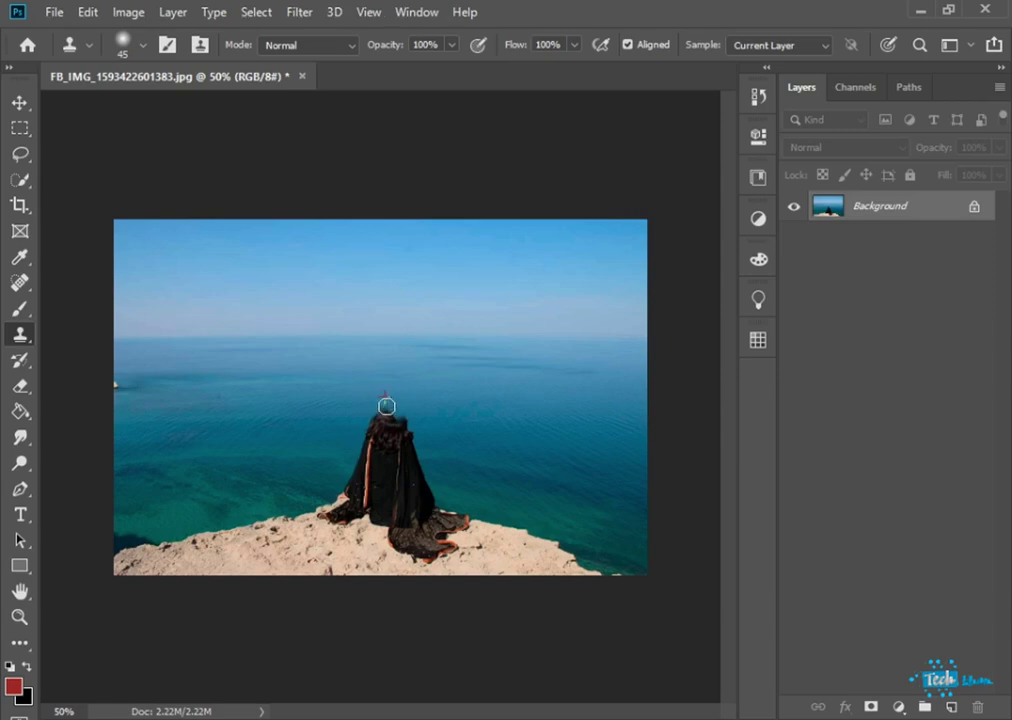
drag(386, 406, 395, 421)
alt+click(424, 412)
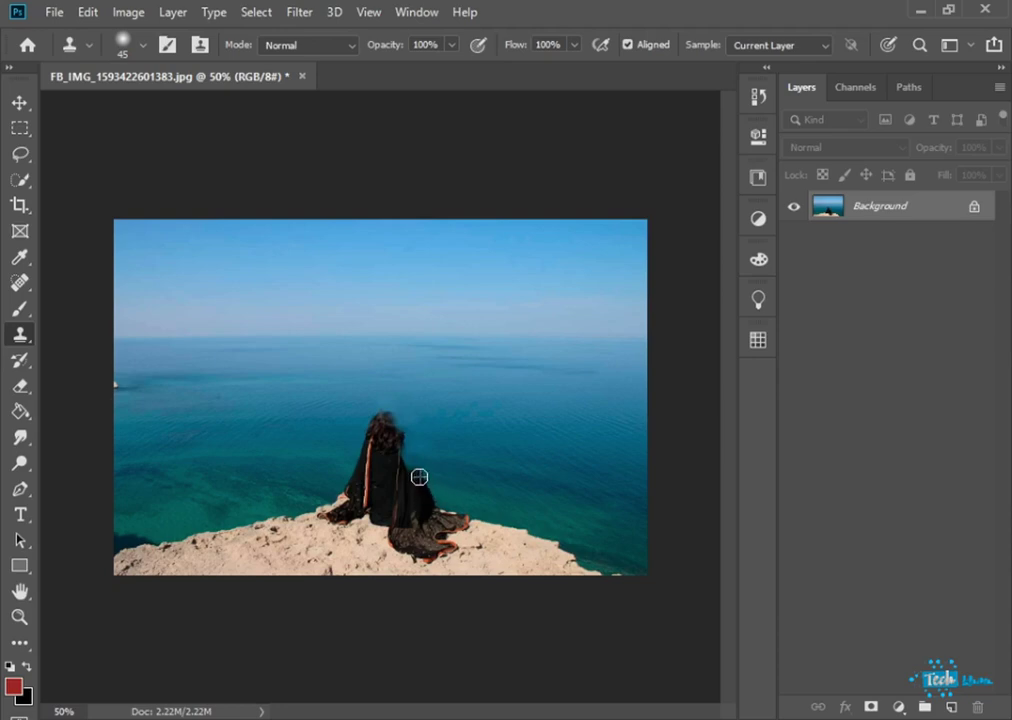
alt+click(454, 496)
drag(434, 489, 407, 472)
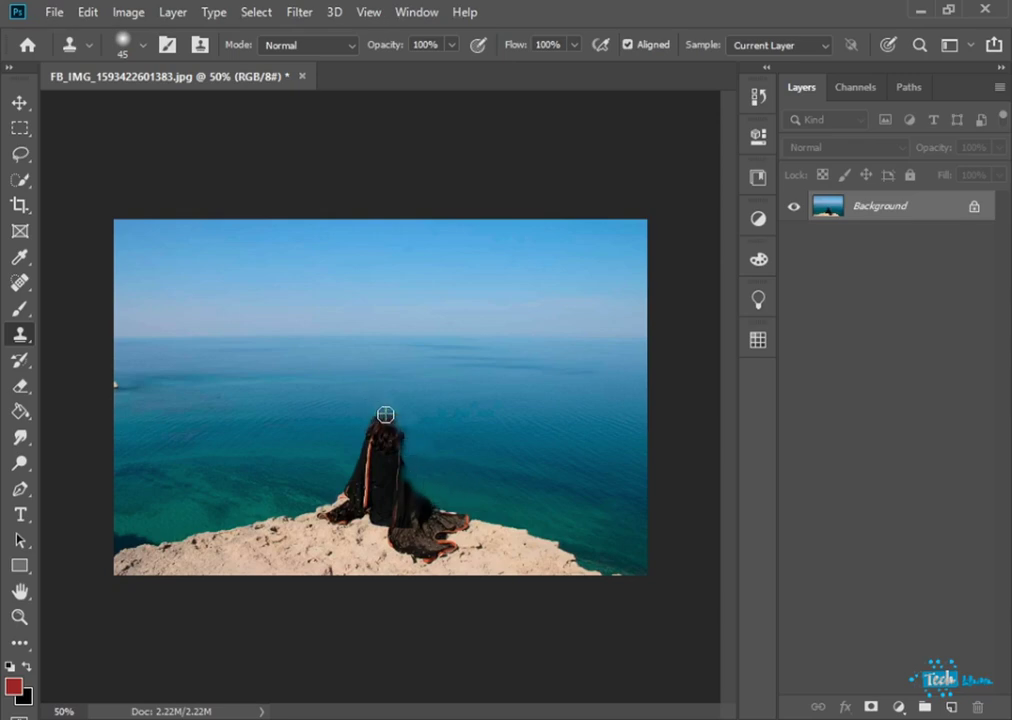
Clone nearby sea water over the left side of the figure's cloak, from the shoulder downward
alt+click(352, 422)
mouse_move(362, 423)
mouse_down()
mouse_move(388, 432)
mouse_move(354, 443)
mouse_move(371, 450)
mouse_move(343, 447)
mouse_move(366, 454)
mouse_move(332, 454)
mouse_move(359, 459)
mouse_move(343, 452)
mouse_move(352, 470)
mouse_move(330, 470)
mouse_move(366, 482)
mouse_up()
alt+click(352, 427)
alt+click(352, 443)
alt+click(309, 467)
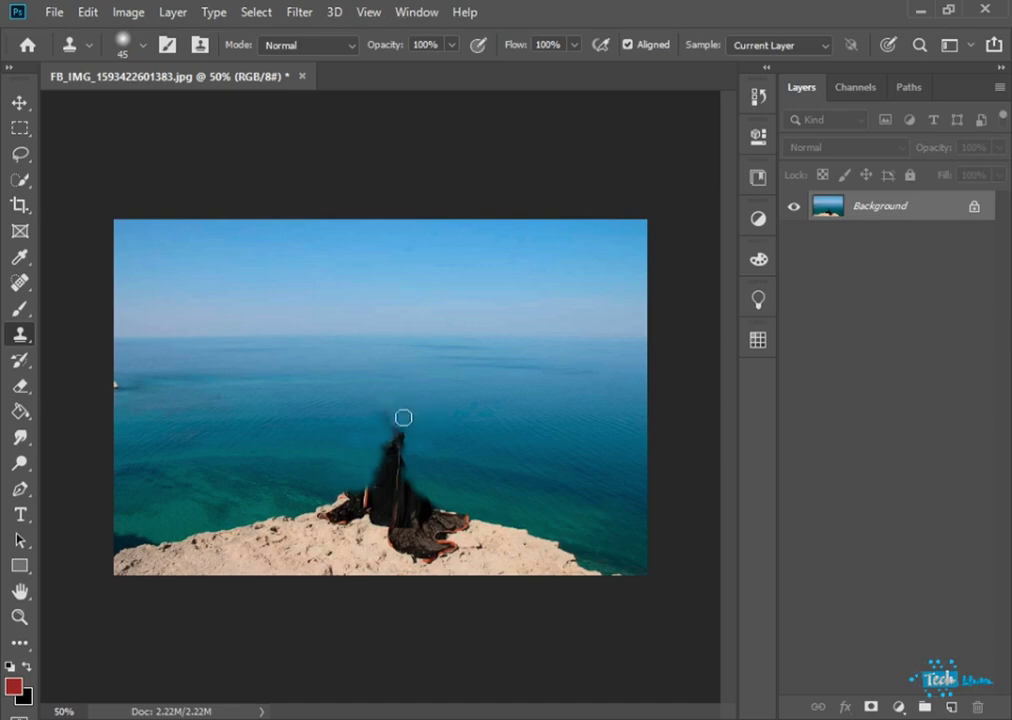
mouse_move(385, 414)
mouse_down()
mouse_move(392, 434)
mouse_move(417, 421)
mouse_move(380, 411)
mouse_move(386, 432)
mouse_up()
alt+click(422, 441)
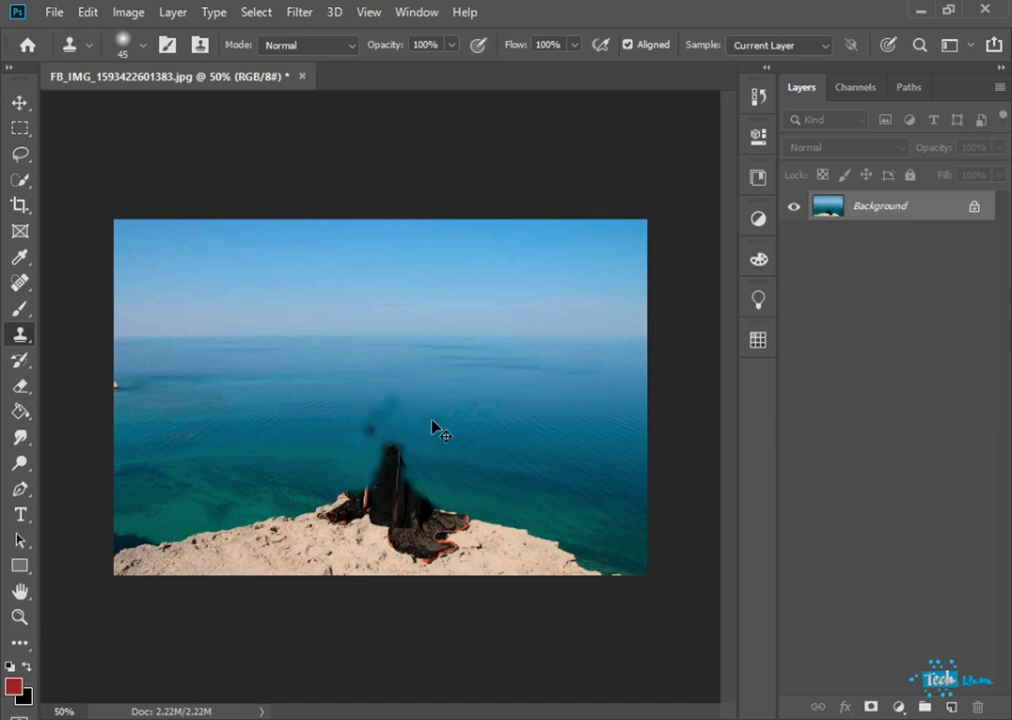
key(ctrl+z)
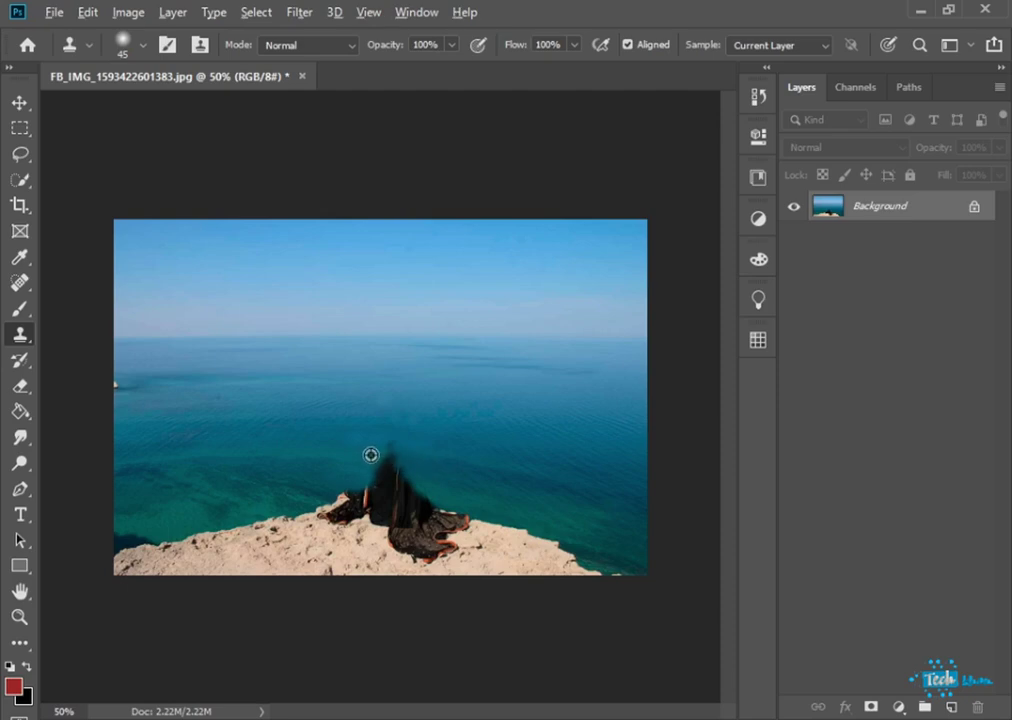
Clone water from beside the figure over the pointed top of the remaining cloak
alt+click(354, 455)
drag(368, 455, 395, 460)
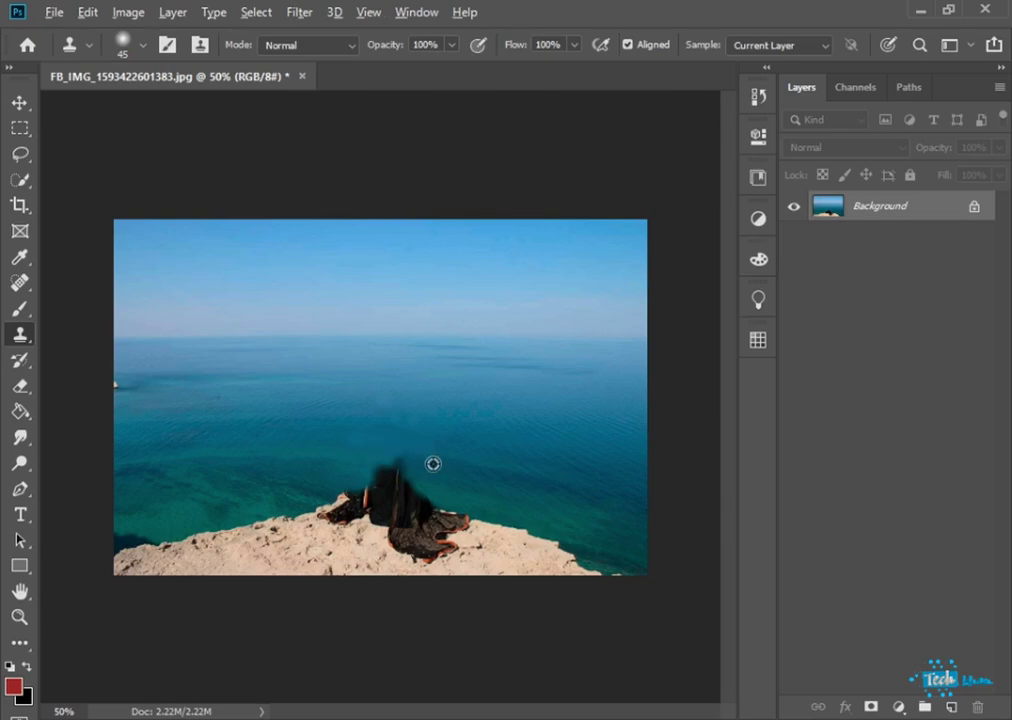
drag(422, 465, 388, 460)
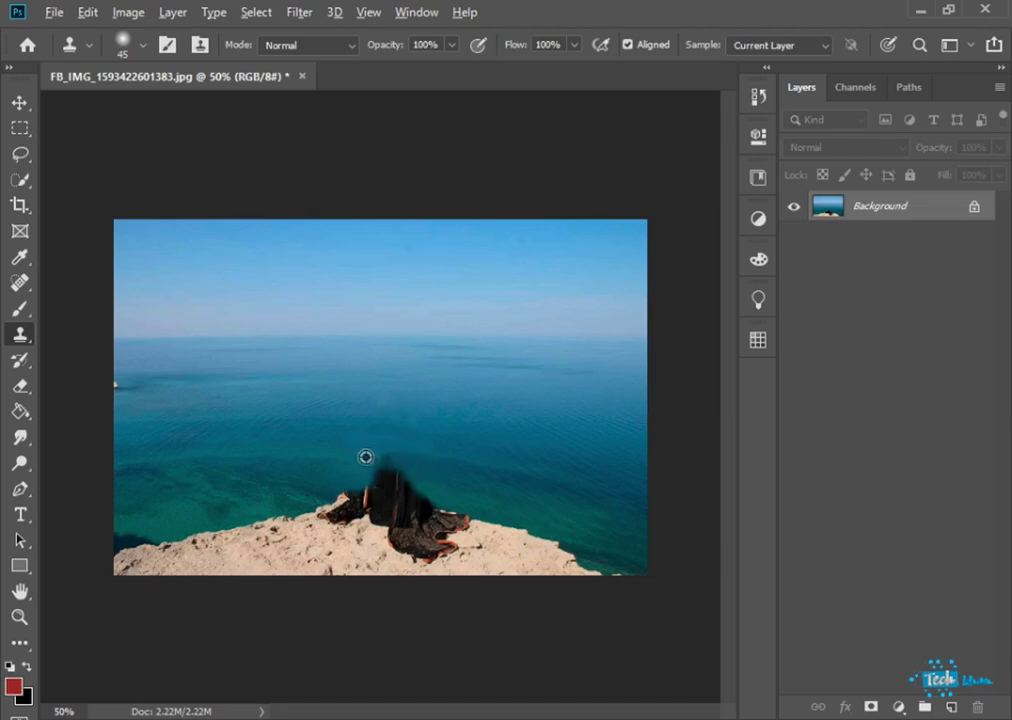
mouse_move(357, 456)
mouse_down()
mouse_move(417, 465)
mouse_move(387, 458)
mouse_up()
alt+click(423, 463)
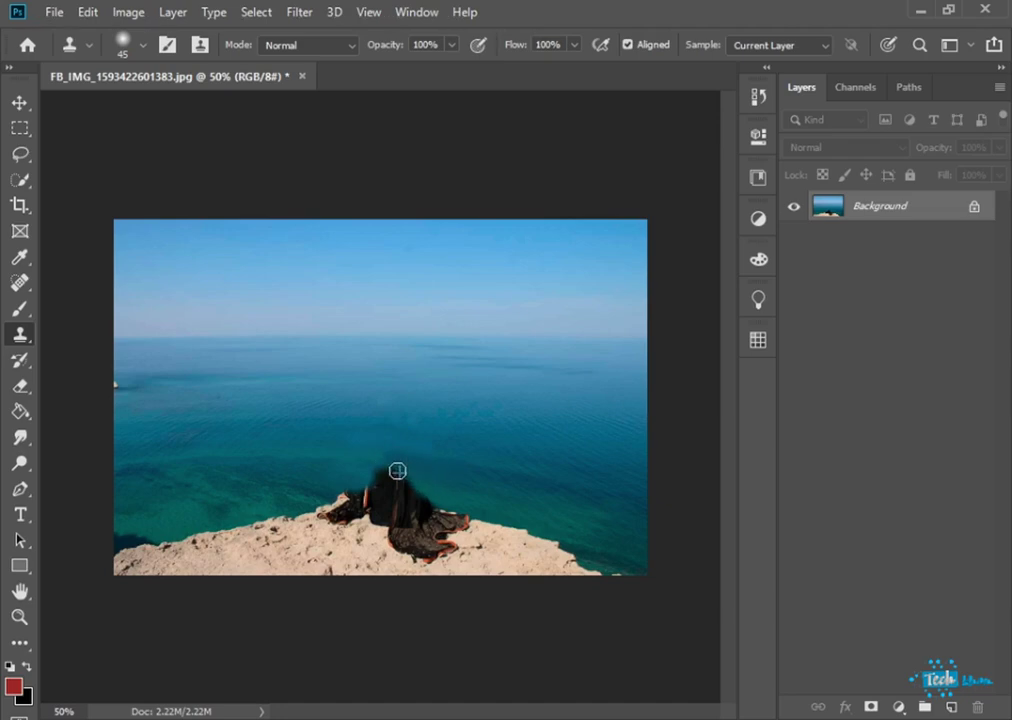
Clone water sampled left of the figure across the middle section of the cloak
drag(349, 469, 382, 475)
alt+click(341, 466)
alt+click(353, 474)
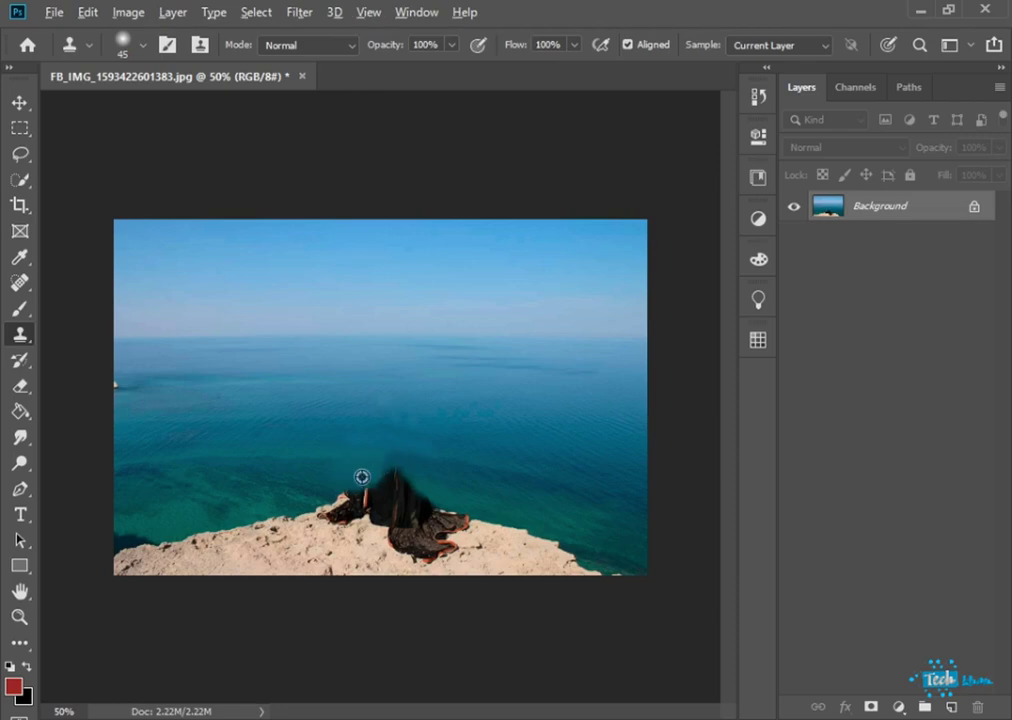
drag(359, 482, 443, 487)
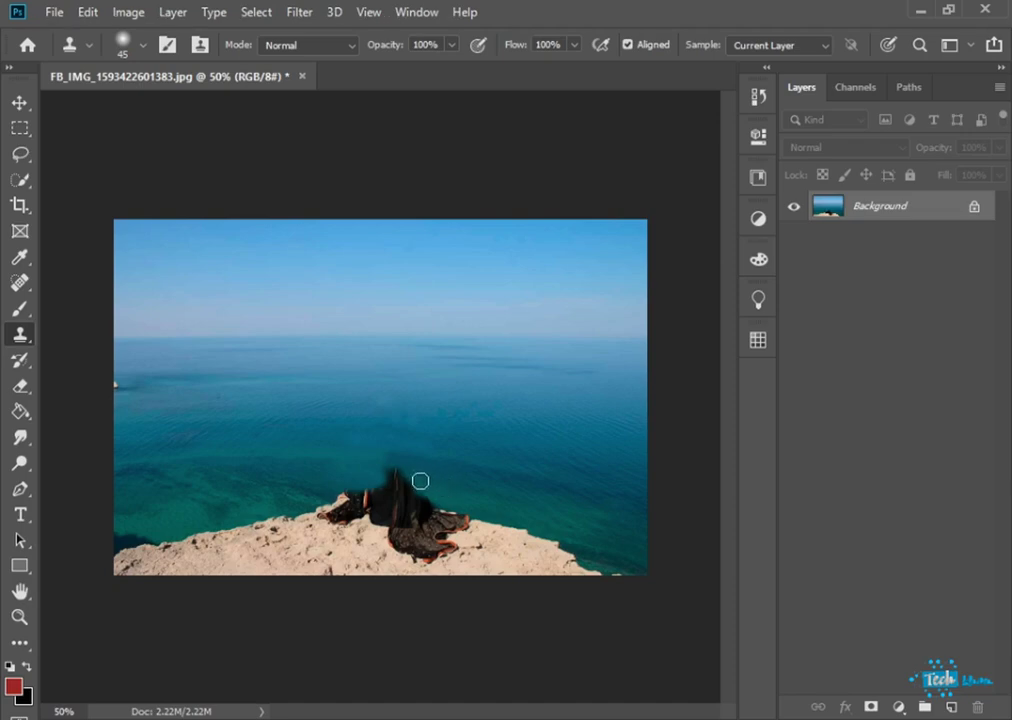
mouse_move(420, 481)
mouse_down()
mouse_move(364, 470)
mouse_move(385, 478)
mouse_move(371, 484)
mouse_move(383, 488)
mouse_move(392, 490)
mouse_move(388, 478)
mouse_move(435, 491)
mouse_move(405, 497)
mouse_up()
Clone sea water over the rest of the upright cloak down to the rock's edge
alt+click(349, 467)
alt+click(354, 484)
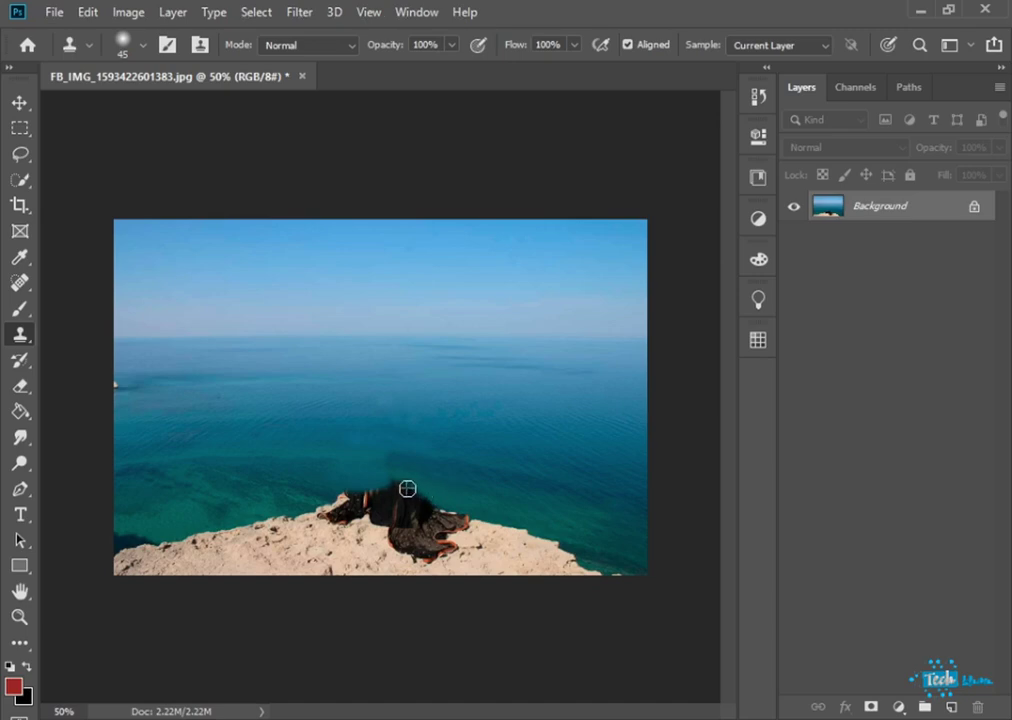
mouse_move(414, 491)
mouse_down()
mouse_move(385, 480)
mouse_move(386, 493)
mouse_move(435, 505)
mouse_move(355, 494)
mouse_up()
alt+click(457, 496)
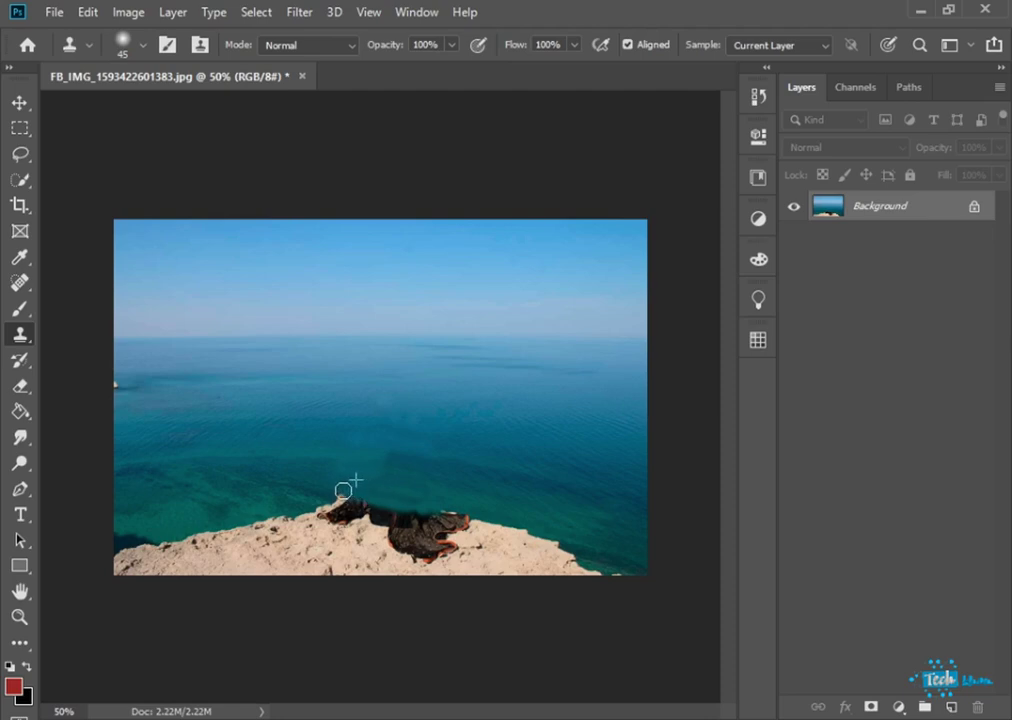
Clone water along the top of the cloak hem to extend the shoreline between the rock's peak and its right slope
alt+click(432, 492)
mouse_move(416, 508)
mouse_down()
mouse_move(434, 506)
mouse_move(382, 494)
mouse_move(395, 492)
mouse_up()
alt+click(465, 502)
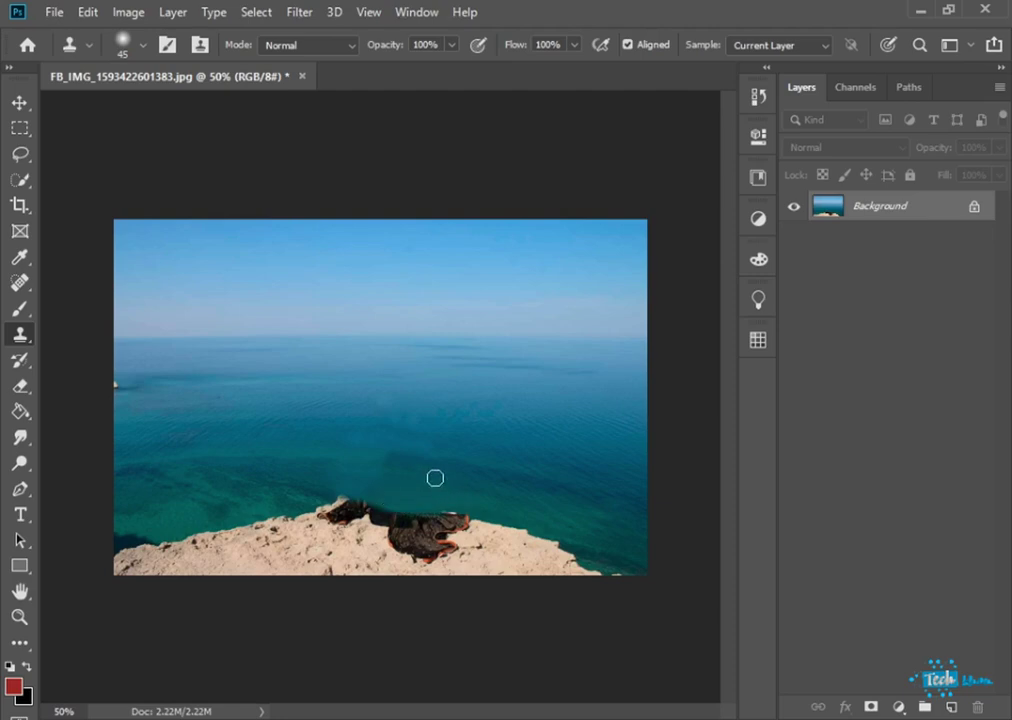
alt+click(482, 509)
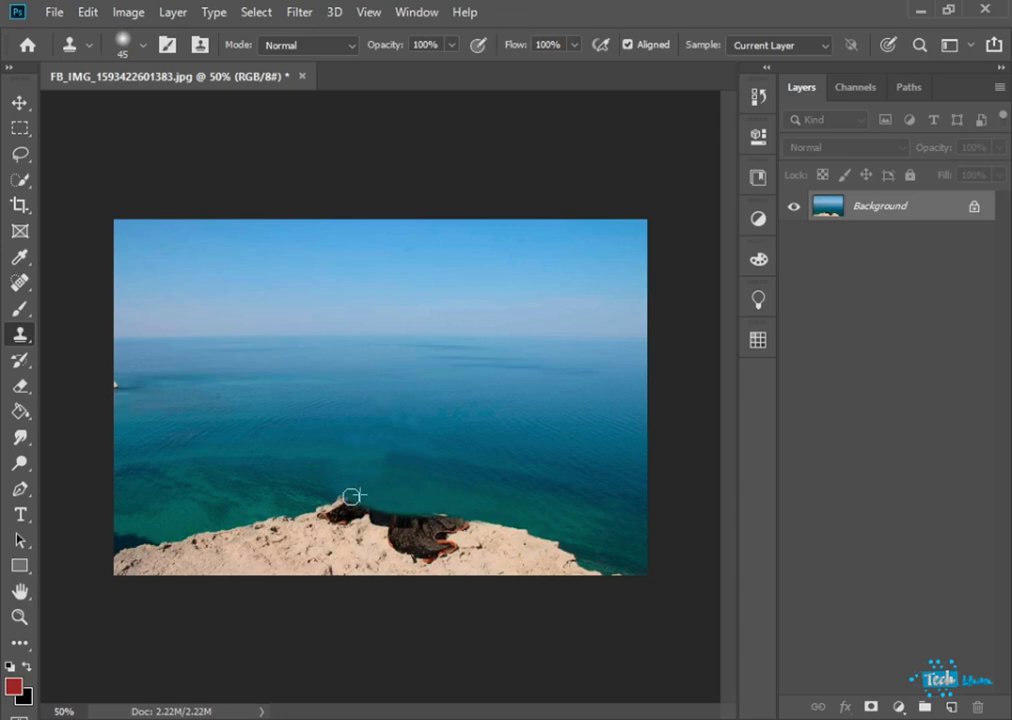
mouse_move(341, 494)
mouse_down()
mouse_move(469, 509)
mouse_move(452, 516)
mouse_move(425, 504)
mouse_up()
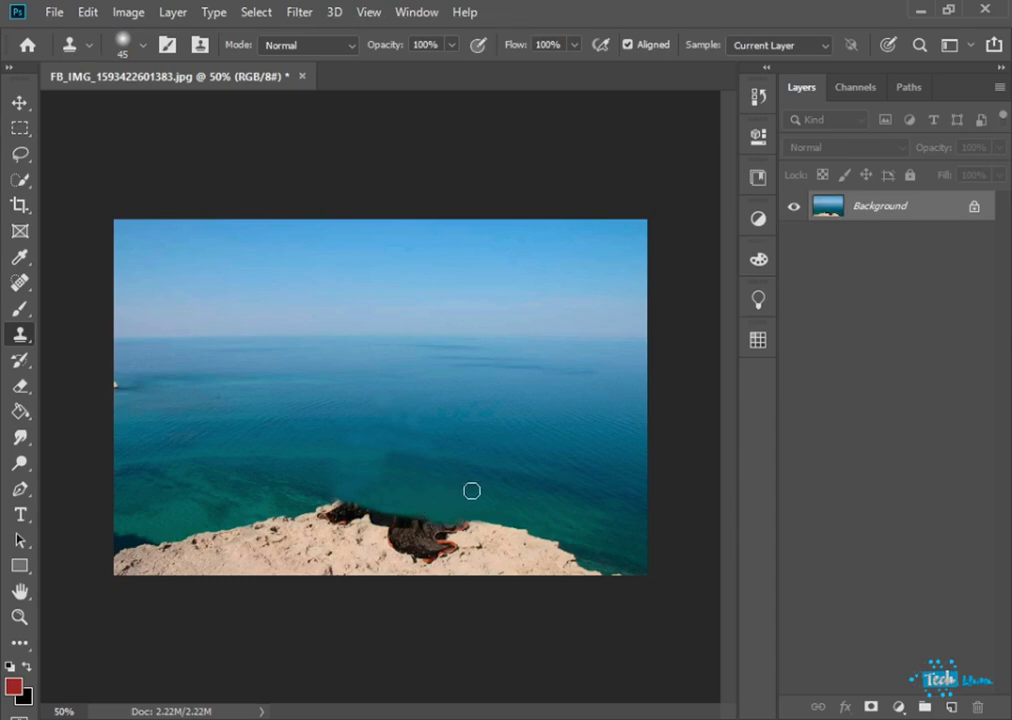
Clone rock texture over the left and right parts of the cloak hem lying on the cliff
alt+click(309, 543)
mouse_move(317, 532)
mouse_down()
mouse_move(333, 513)
mouse_move(372, 524)
mouse_move(388, 549)
mouse_move(362, 554)
mouse_up()
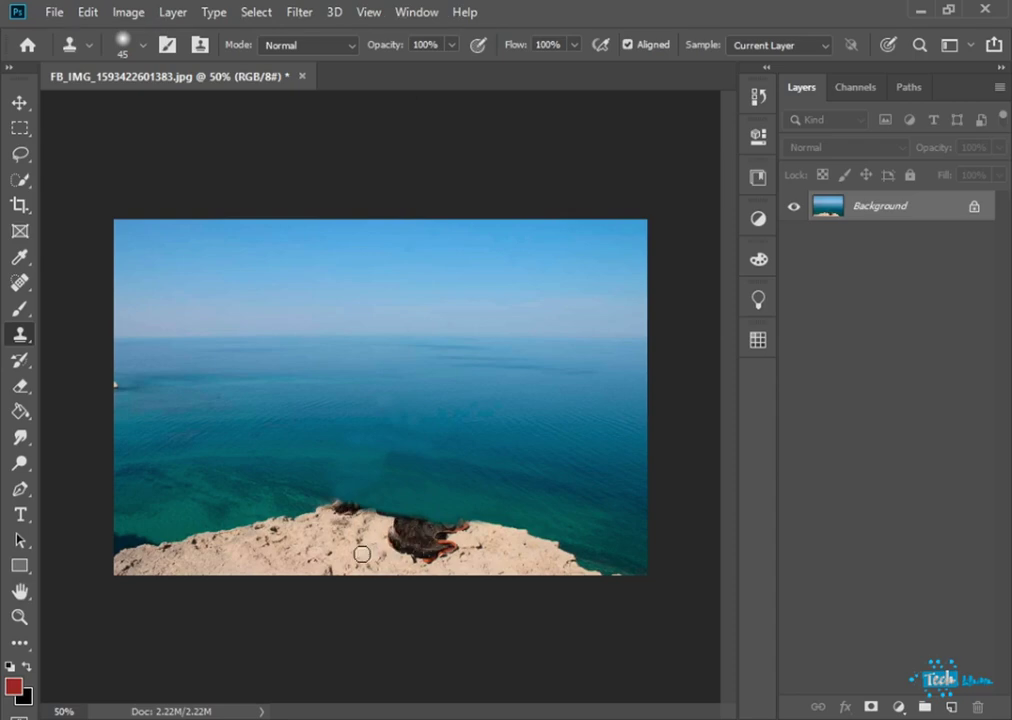
alt+click(467, 553)
drag(437, 553, 410, 553)
alt+click(498, 548)
mouse_move(474, 546)
mouse_down()
mouse_move(404, 552)
mouse_move(427, 566)
mouse_move(396, 546)
mouse_move(396, 557)
mouse_move(396, 546)
mouse_move(430, 546)
mouse_move(247, 566)
mouse_move(380, 557)
mouse_move(404, 549)
mouse_move(383, 540)
mouse_move(413, 534)
mouse_move(272, 559)
mouse_move(433, 557)
mouse_move(467, 540)
mouse_move(414, 539)
mouse_move(501, 550)
mouse_move(341, 517)
mouse_move(466, 534)
mouse_up()
alt+click(465, 552)
alt+click(467, 553)
Clone rock texture over the leftover cloak marks near the rock's peak, using a 30 px brush
alt+click(221, 548)
alt+click(247, 565)
alt+click(273, 558)
alt+click(500, 549)
alt+click(174, 556)
alt+click(256, 548)
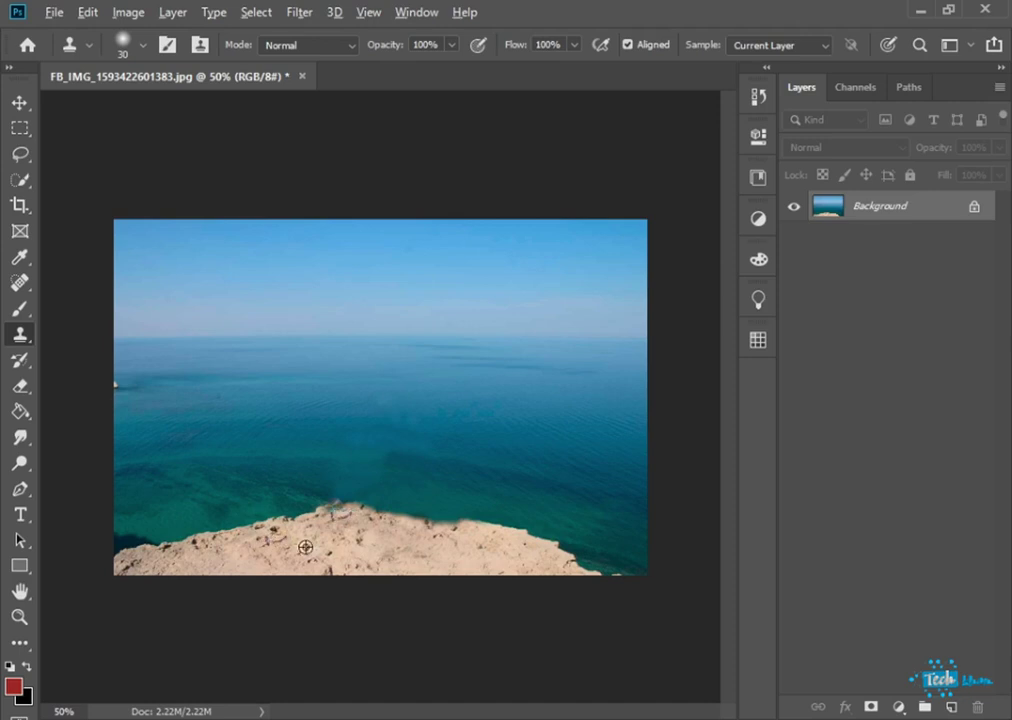
drag(325, 520, 332, 510)
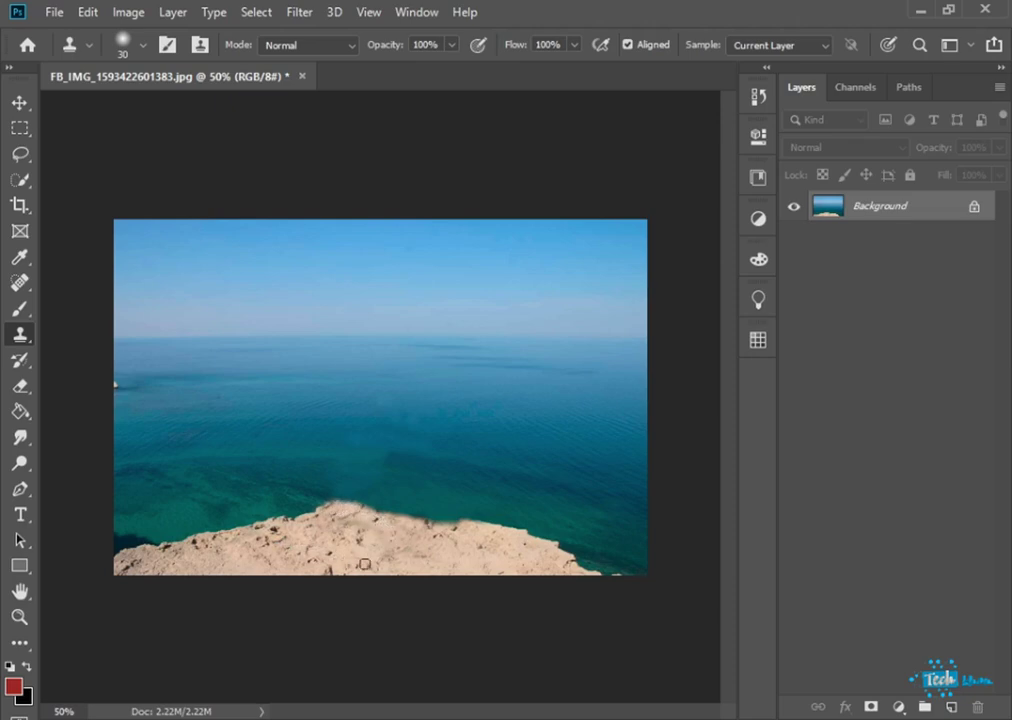
Touch up the rock surface and its upper right edge with cloned rock texture
alt+click(280, 530)
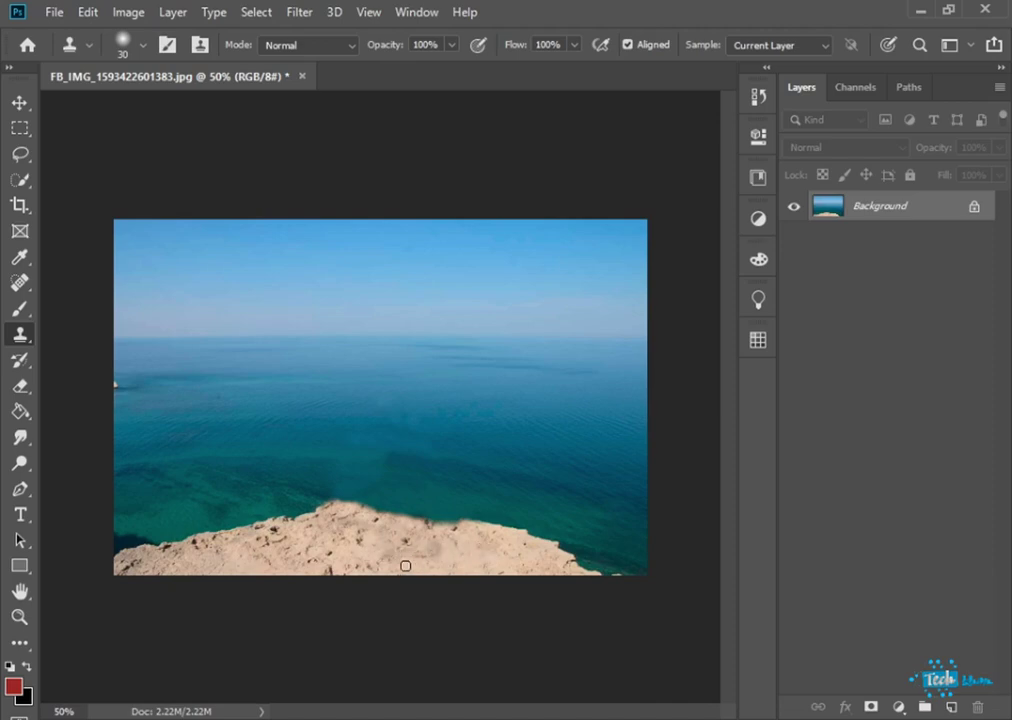
alt+click(261, 547)
drag(444, 523, 455, 527)
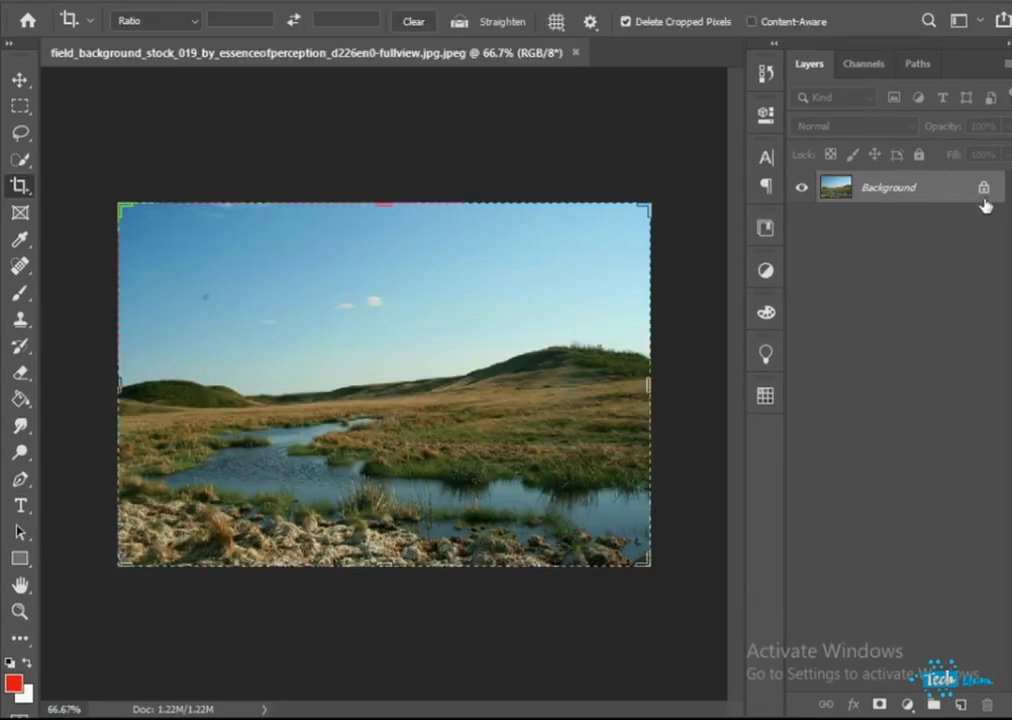
In the field photo, use the Clone Stamp to paint grass over the right end of the stream
click(20, 319)
click(81, 319)
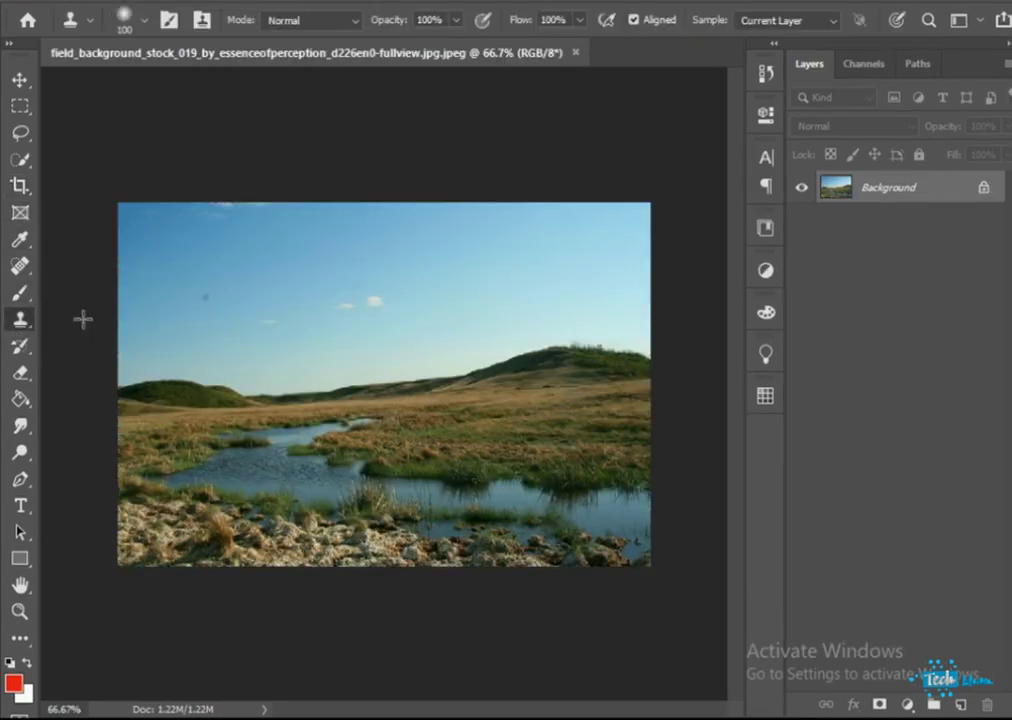
mouse_move(549, 479)
mouse_down()
mouse_move(560, 506)
mouse_move(605, 501)
mouse_move(583, 508)
mouse_move(586, 525)
mouse_move(658, 535)
mouse_move(614, 557)
mouse_move(598, 489)
mouse_move(601, 535)
mouse_move(635, 529)
mouse_move(594, 497)
mouse_move(570, 456)
mouse_up()
alt+click(578, 475)
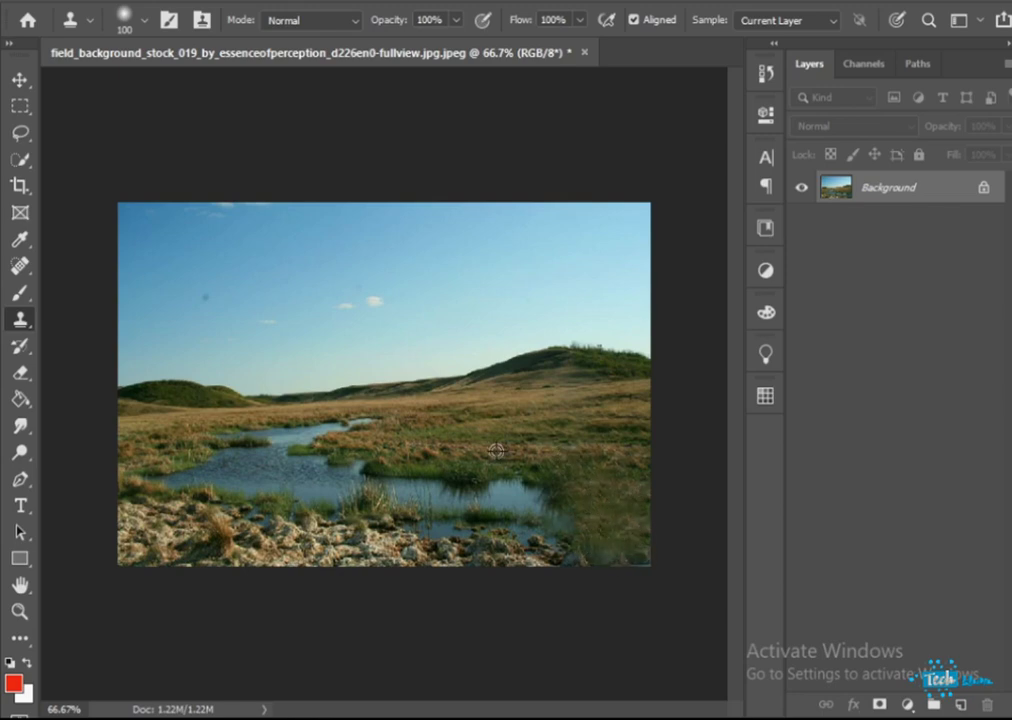
mouse_move(515, 487)
mouse_down()
mouse_move(551, 511)
mouse_move(551, 529)
mouse_up()
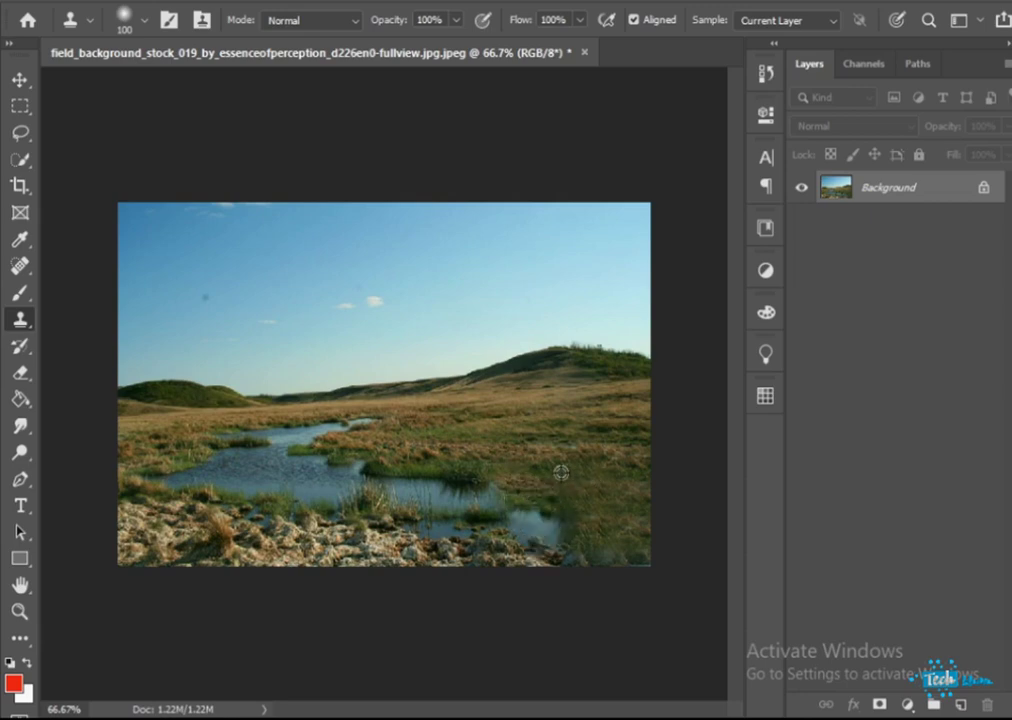
Clone grass and rock texture over the pools among the rocks at the stream's lower right
alt+click(456, 455)
drag(498, 501, 556, 543)
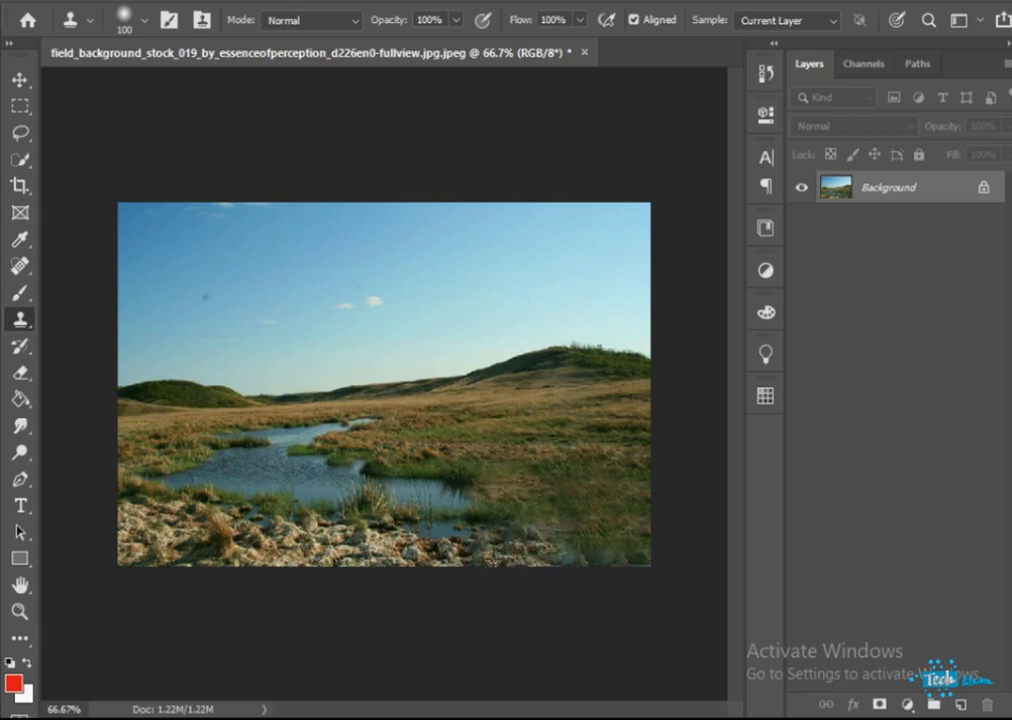
alt+click(445, 551)
drag(458, 530, 476, 538)
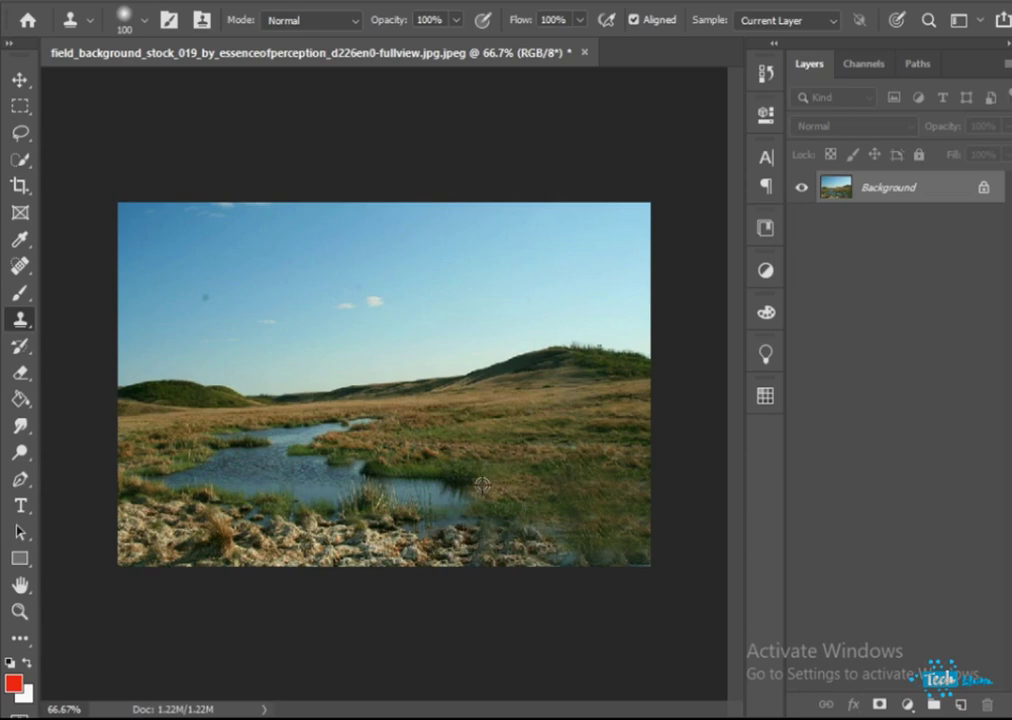
Clone grass across the central stretch of the stream and the rocks along its lower bank
alt+click(468, 477)
mouse_move(461, 495)
mouse_down()
mouse_move(456, 519)
mouse_move(453, 500)
mouse_move(470, 522)
mouse_move(355, 490)
mouse_move(310, 492)
mouse_up()
alt+click(431, 467)
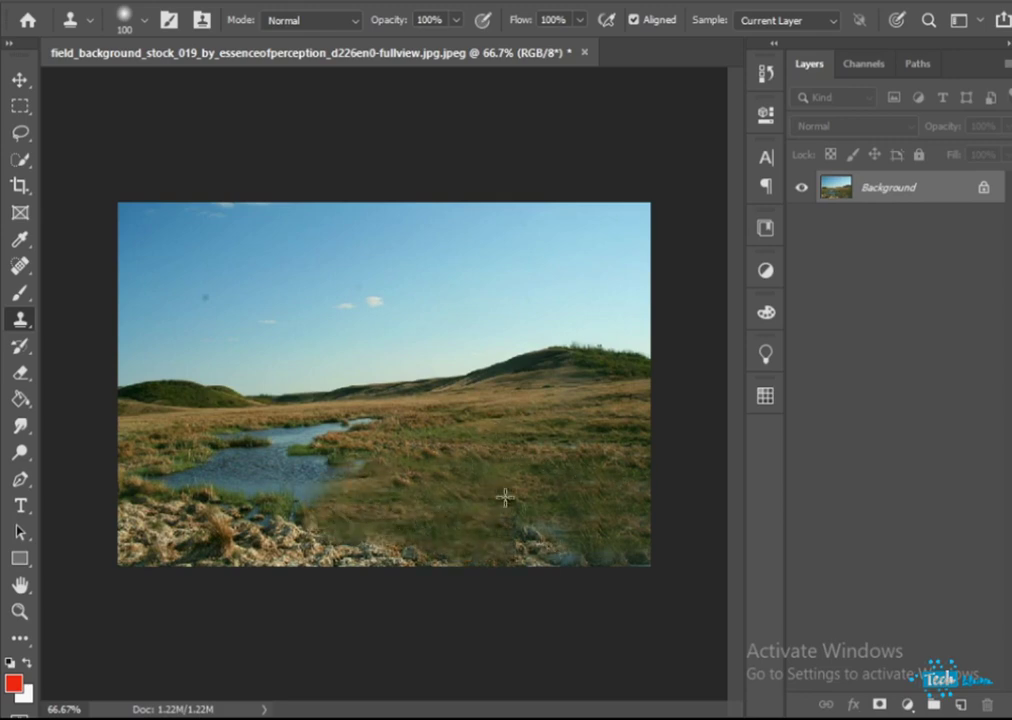
drag(526, 489, 542, 549)
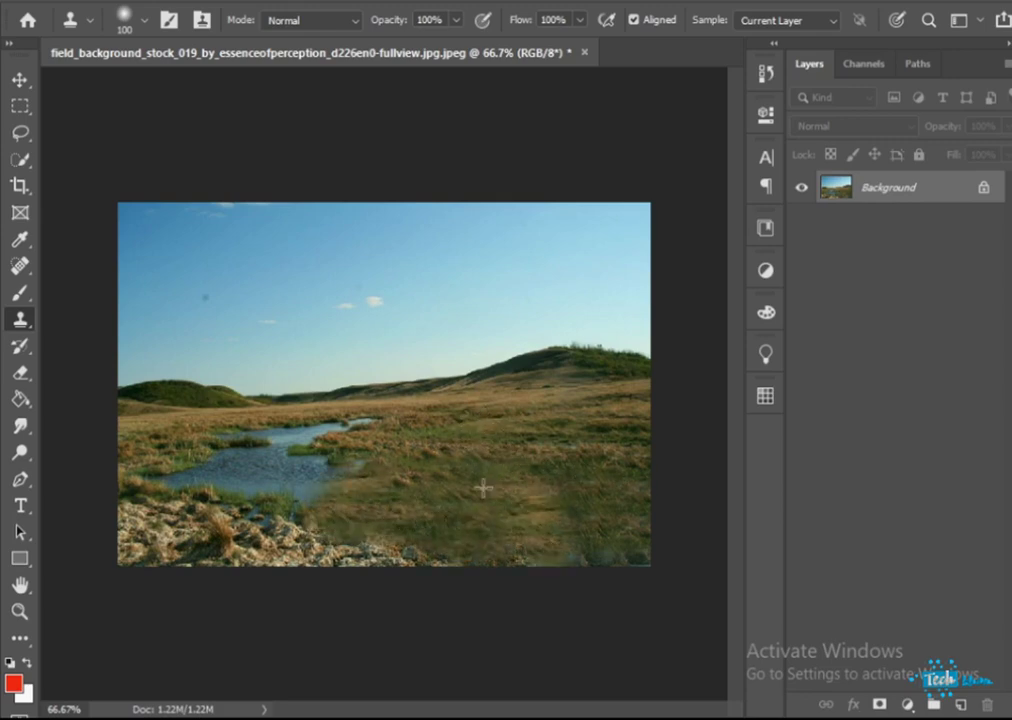
drag(477, 488, 415, 492)
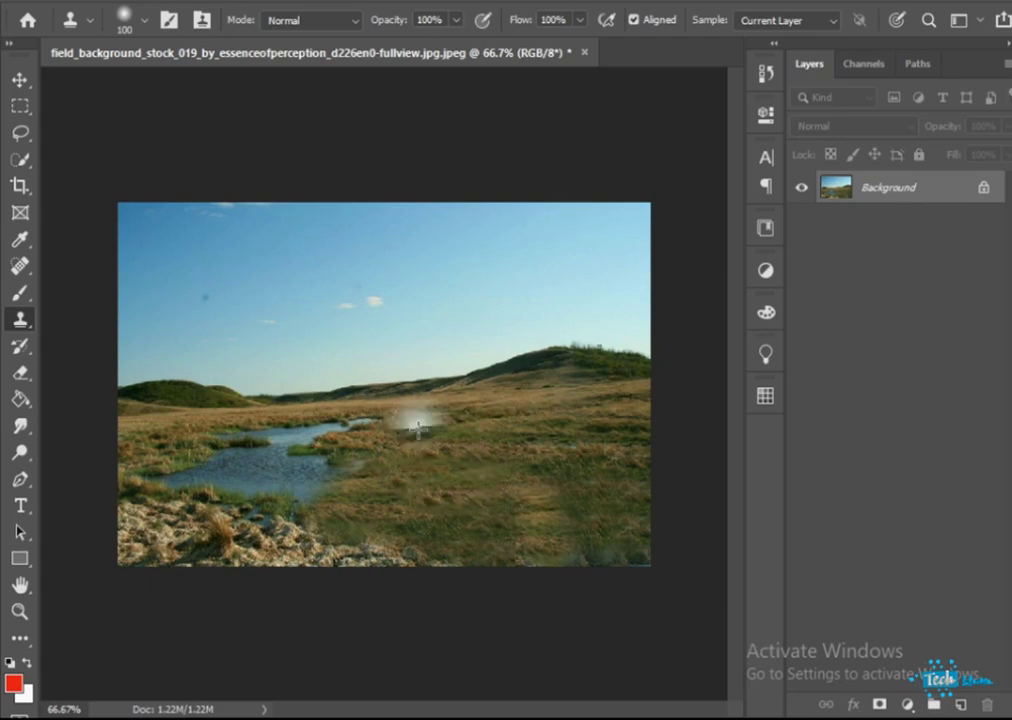
Clone grass inward from both banks over the wide left bend of the stream
alt+click(418, 433)
mouse_move(364, 457)
mouse_down()
mouse_move(303, 492)
mouse_move(355, 438)
mouse_up()
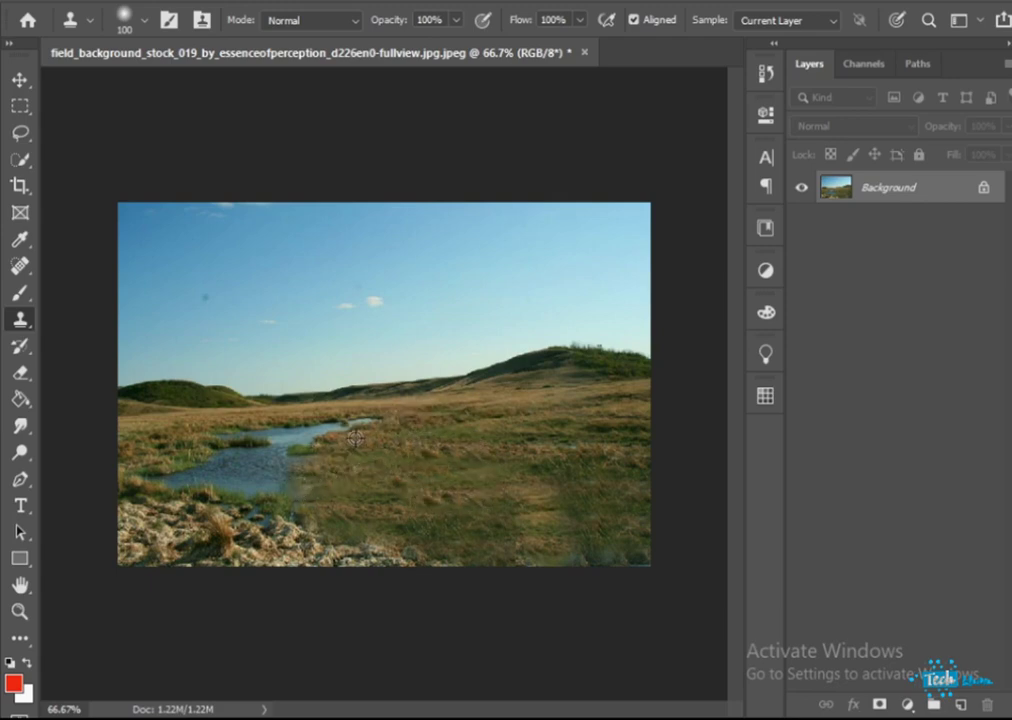
alt+click(377, 443)
drag(296, 484, 288, 517)
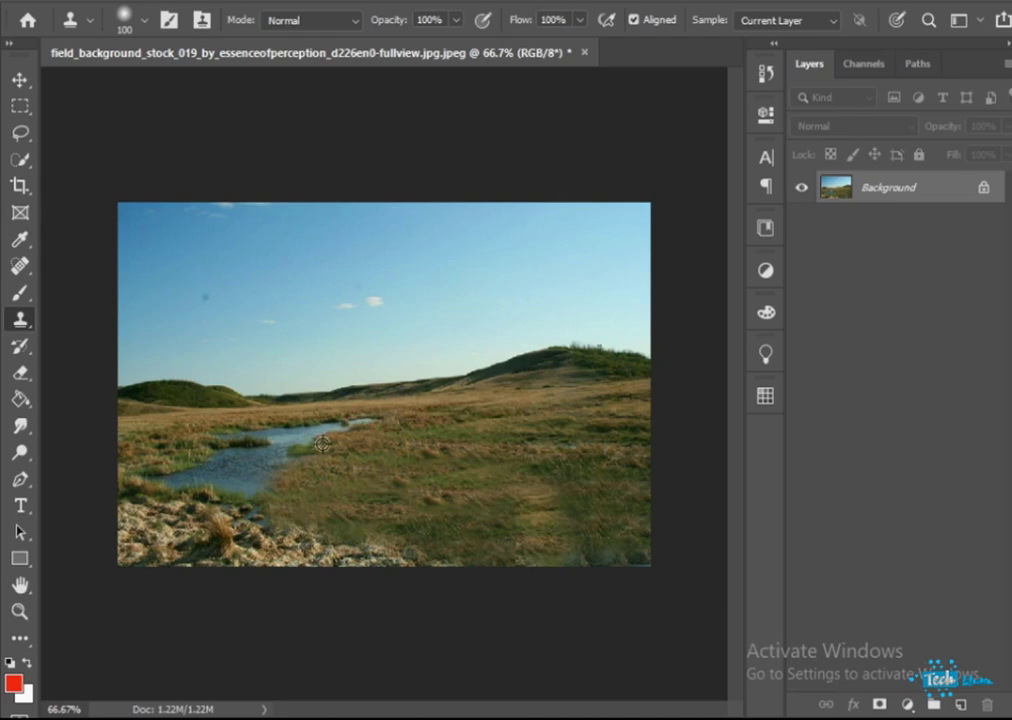
mouse_move(286, 464)
mouse_down()
mouse_move(212, 480)
mouse_move(146, 470)
mouse_move(173, 486)
mouse_up()
alt+click(190, 451)
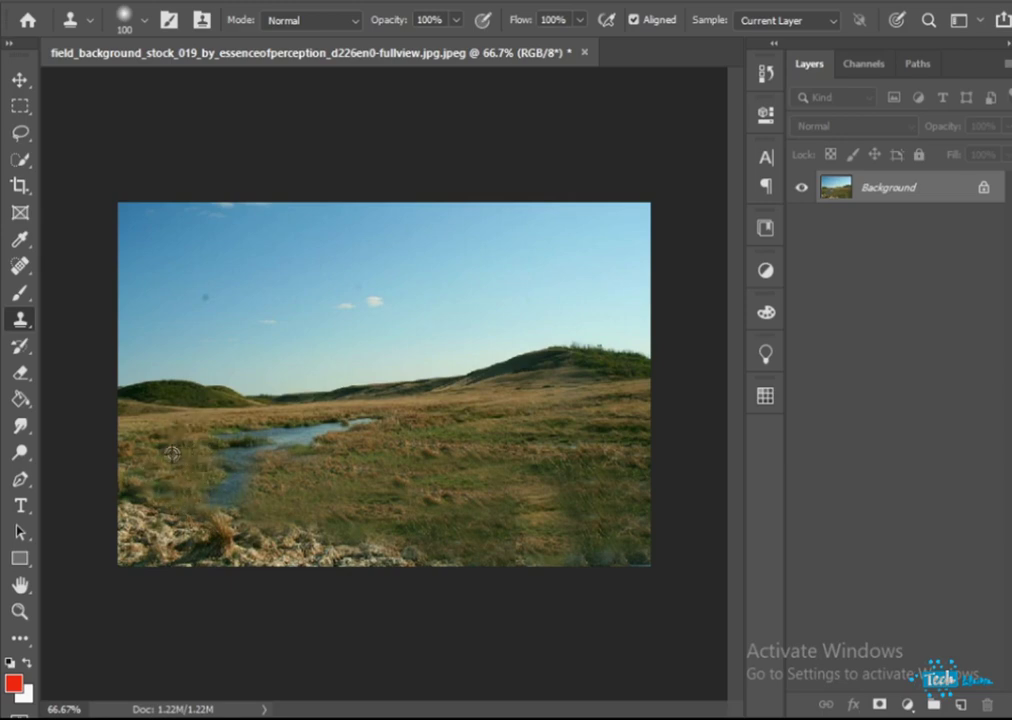
drag(235, 458, 305, 455)
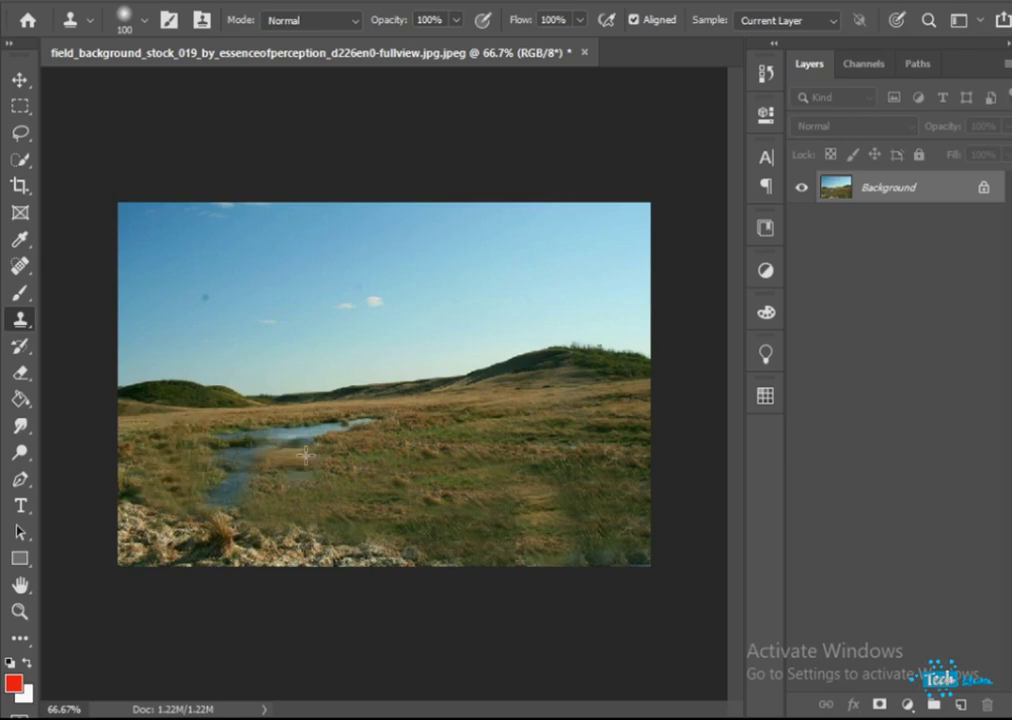
Clone grass over the narrow upper arm of the stream below the distant hills
alt+click(436, 448)
click(359, 427)
alt+click(420, 423)
mouse_move(381, 422)
mouse_down()
mouse_move(296, 431)
mouse_move(385, 433)
mouse_move(324, 426)
mouse_move(291, 440)
mouse_move(390, 439)
mouse_move(268, 441)
mouse_up()
alt+click(385, 433)
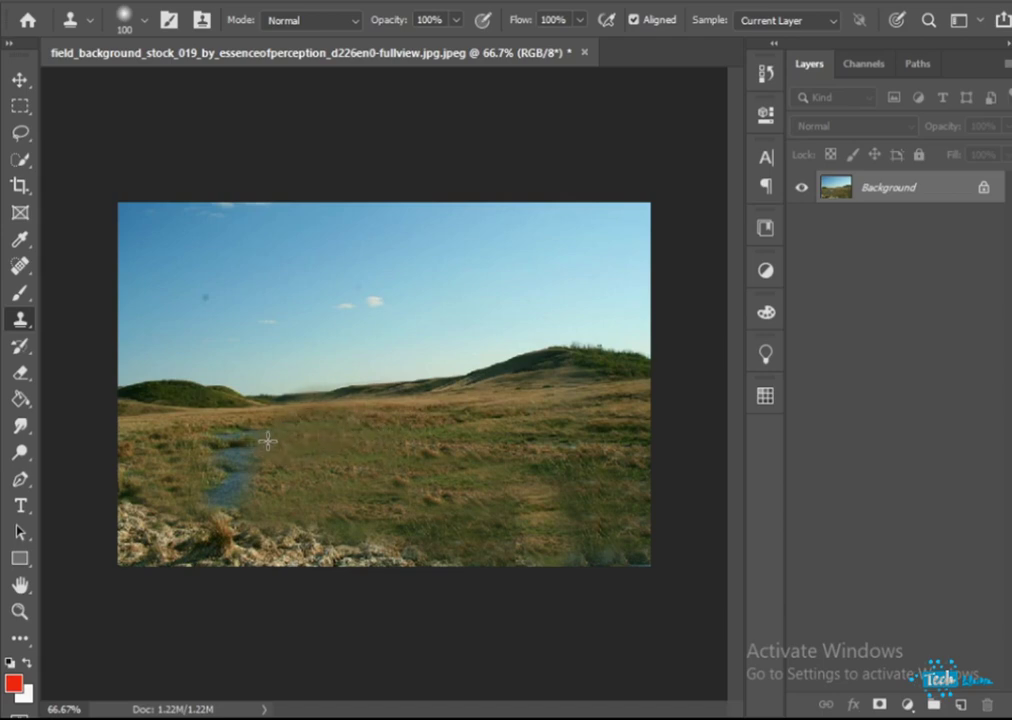
Reduce the brush size to 60 and clone grass over the last strip of water on the left
key(bracketleft)
alt+click(451, 438)
mouse_move(275, 437)
mouse_down()
mouse_move(226, 442)
mouse_move(228, 463)
mouse_move(251, 462)
mouse_move(226, 474)
mouse_move(242, 493)
mouse_move(207, 499)
mouse_move(243, 486)
mouse_up()
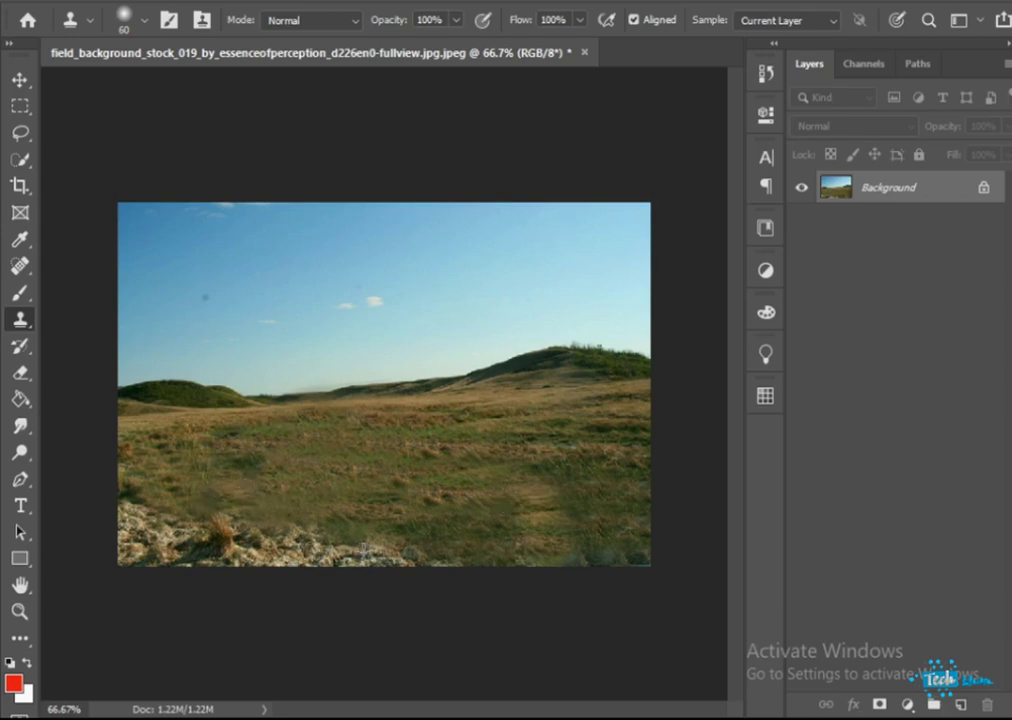
Clone rocks over the lower-left foreground and place two copies of the dry grass tuft among them
drag(363, 550, 170, 526)
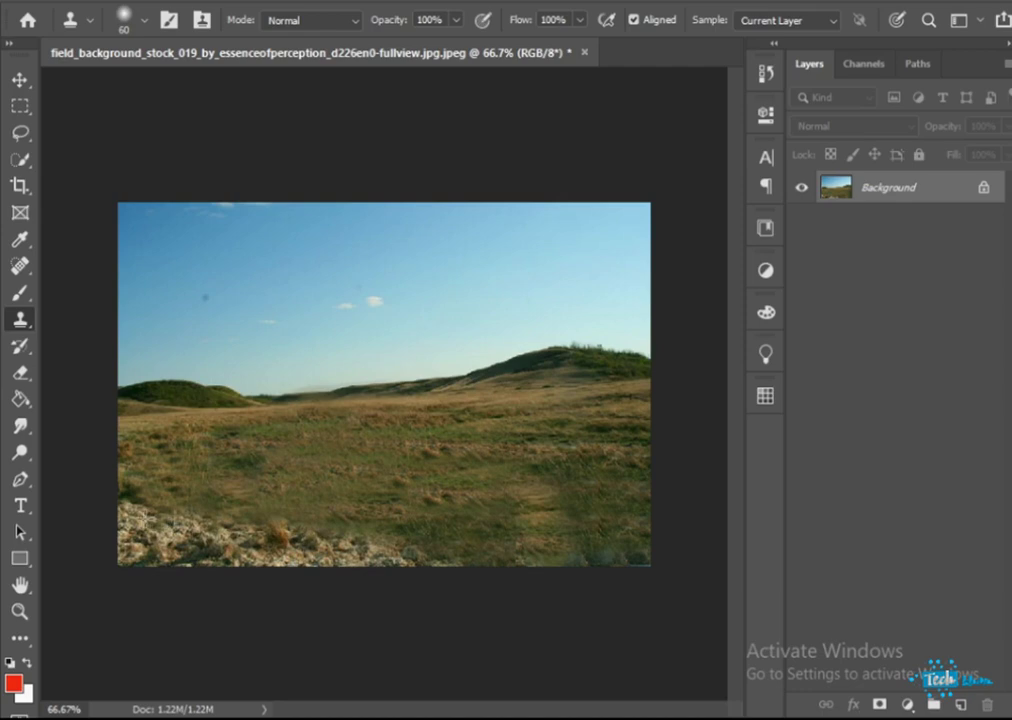
alt+click(294, 566)
alt+click(281, 539)
drag(332, 556, 346, 551)
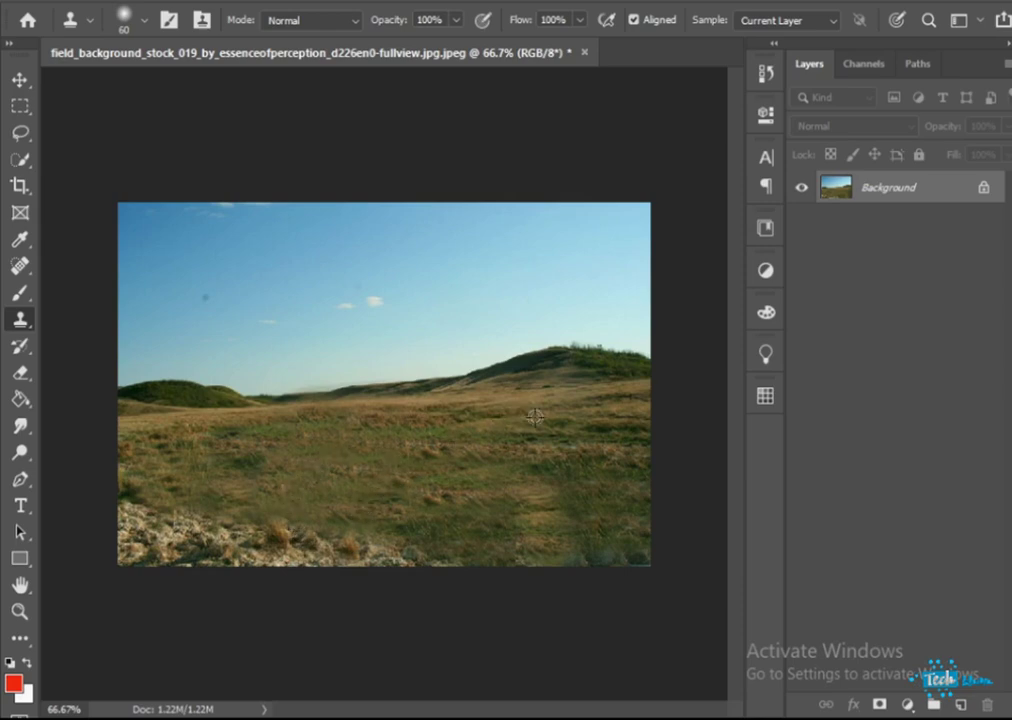
Clone grass sampled from the right half of the field over the smudged patches across its left and central parts
alt+click(568, 433)
mouse_move(362, 478)
mouse_down()
mouse_move(278, 473)
mouse_move(304, 453)
mouse_move(220, 480)
mouse_up()
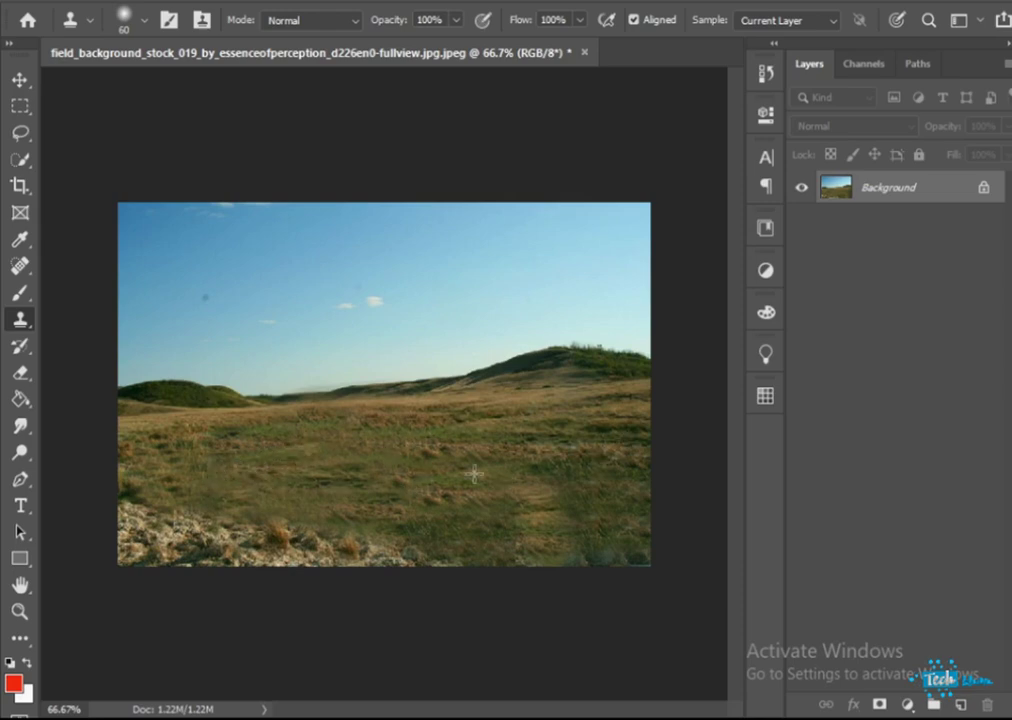
mouse_move(341, 502)
mouse_down()
mouse_move(243, 492)
mouse_move(172, 452)
mouse_move(155, 458)
mouse_move(164, 480)
mouse_move(193, 493)
mouse_move(289, 466)
mouse_move(243, 435)
mouse_move(270, 413)
mouse_move(374, 430)
mouse_move(261, 454)
mouse_move(129, 452)
mouse_up()
alt+click(373, 435)
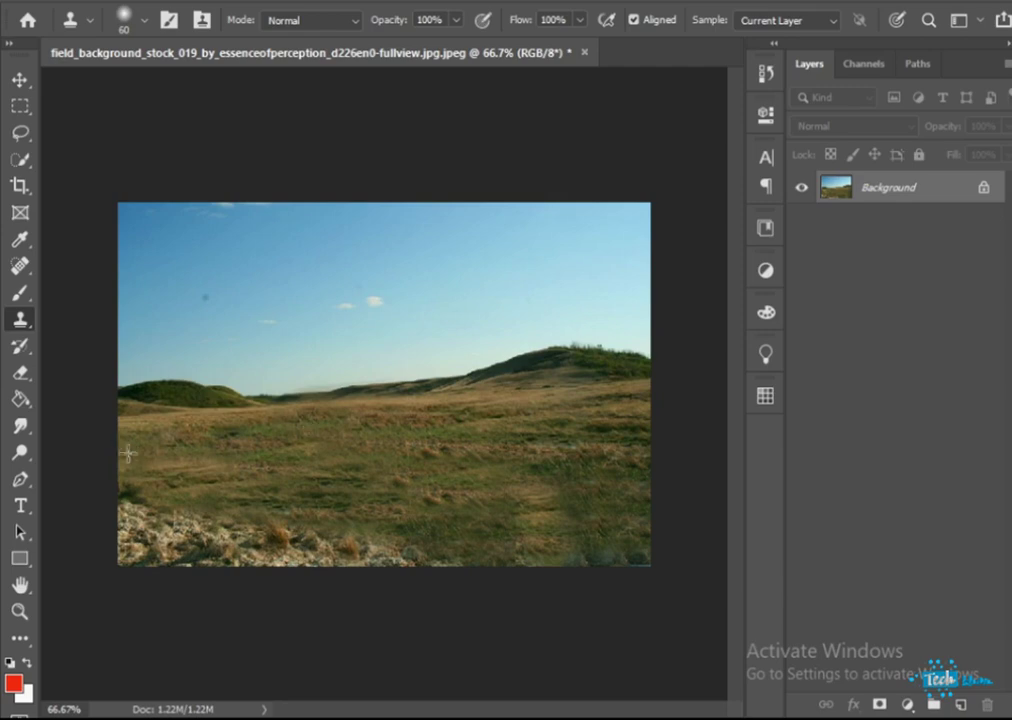
alt+click(609, 435)
mouse_move(532, 509)
mouse_down()
mouse_move(460, 521)
mouse_move(366, 506)
mouse_move(294, 518)
mouse_up()
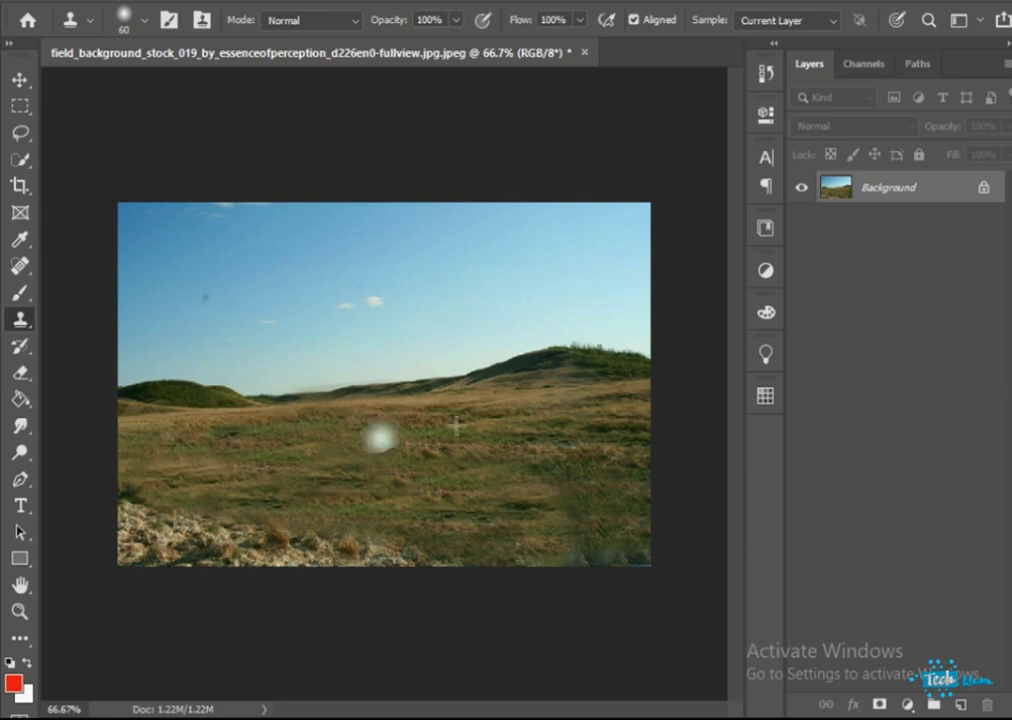
Clone nearby grass over the dark, blurred patch on the right side of the field below the large hill
alt+click(605, 463)
mouse_move(593, 450)
mouse_down()
mouse_move(571, 444)
mouse_move(539, 473)
mouse_move(577, 478)
mouse_move(597, 495)
mouse_up()
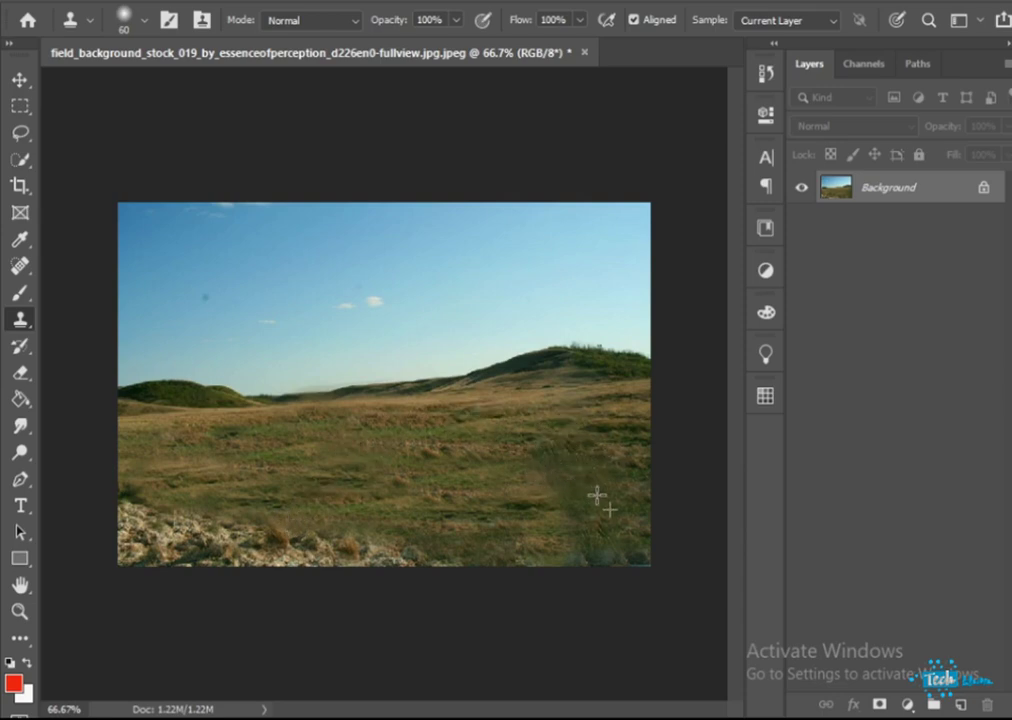
alt+click(627, 404)
mouse_move(581, 434)
mouse_down()
mouse_move(559, 434)
mouse_move(577, 465)
mouse_up()
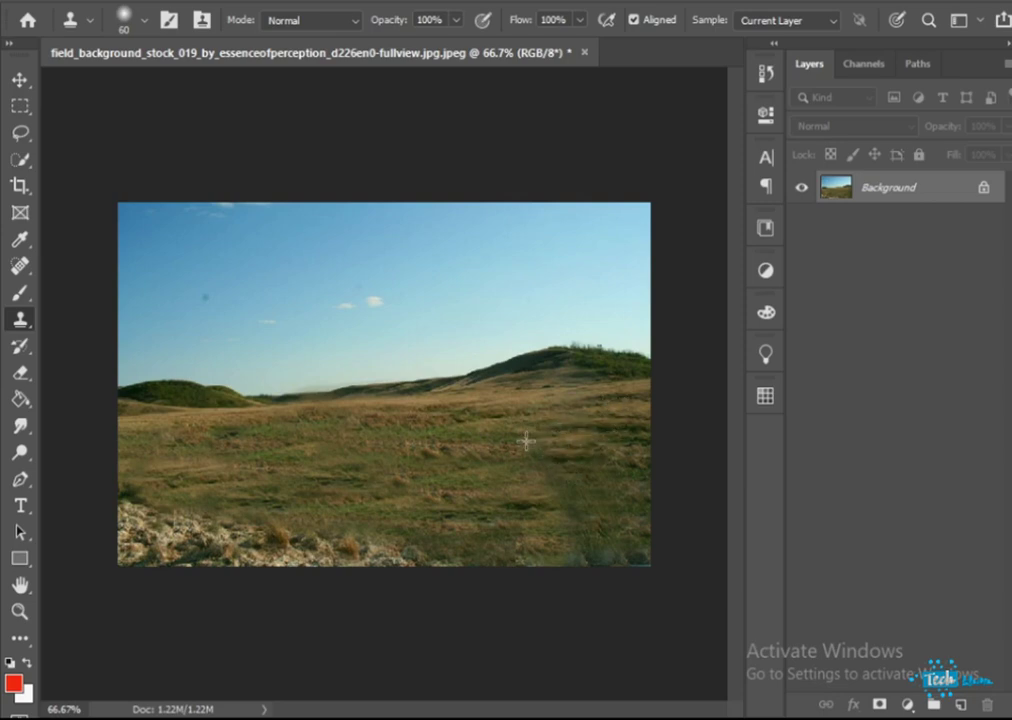
Clone dry grass from below the large hill onto the mid-field, and greener grass in a band across the lower field
alt+click(493, 415)
mouse_move(404, 429)
mouse_down()
mouse_move(365, 426)
mouse_move(358, 439)
mouse_move(423, 437)
mouse_move(375, 437)
mouse_move(424, 456)
mouse_move(386, 448)
mouse_up()
alt+click(522, 418)
alt+click(495, 416)
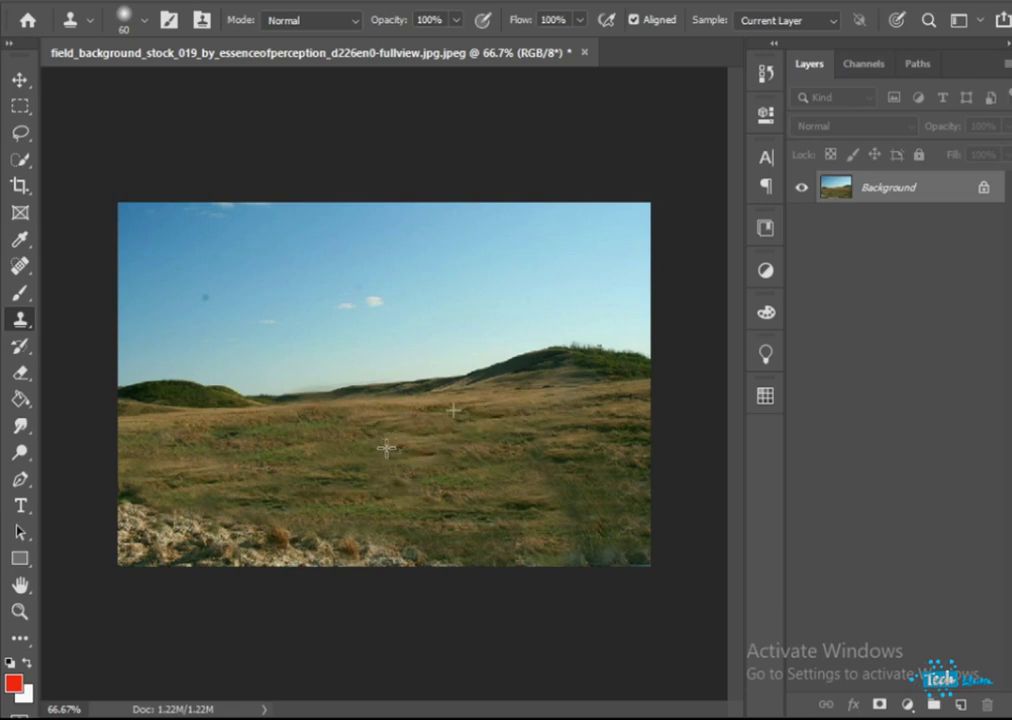
alt+click(638, 444)
mouse_move(602, 484)
mouse_down()
mouse_move(555, 504)
mouse_move(501, 492)
mouse_move(422, 449)
mouse_move(256, 490)
mouse_up()
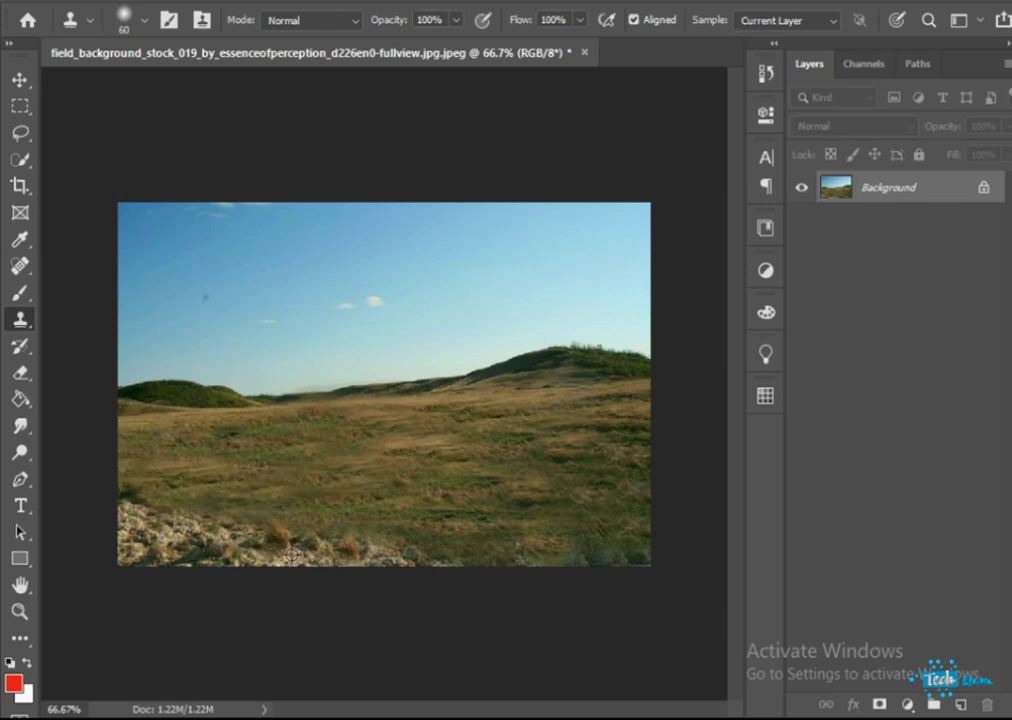
Stamp small green shrubs onto the middle of the field, sampling the vegetation on the right-hand hill
alt+click(624, 365)
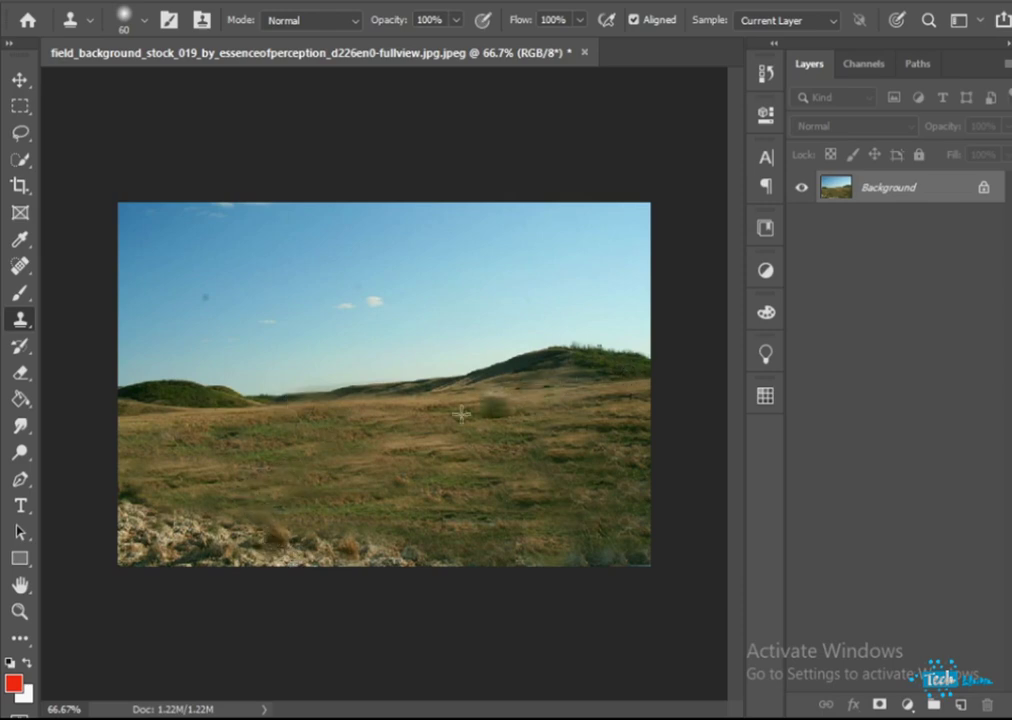
alt+click(625, 376)
click(409, 446)
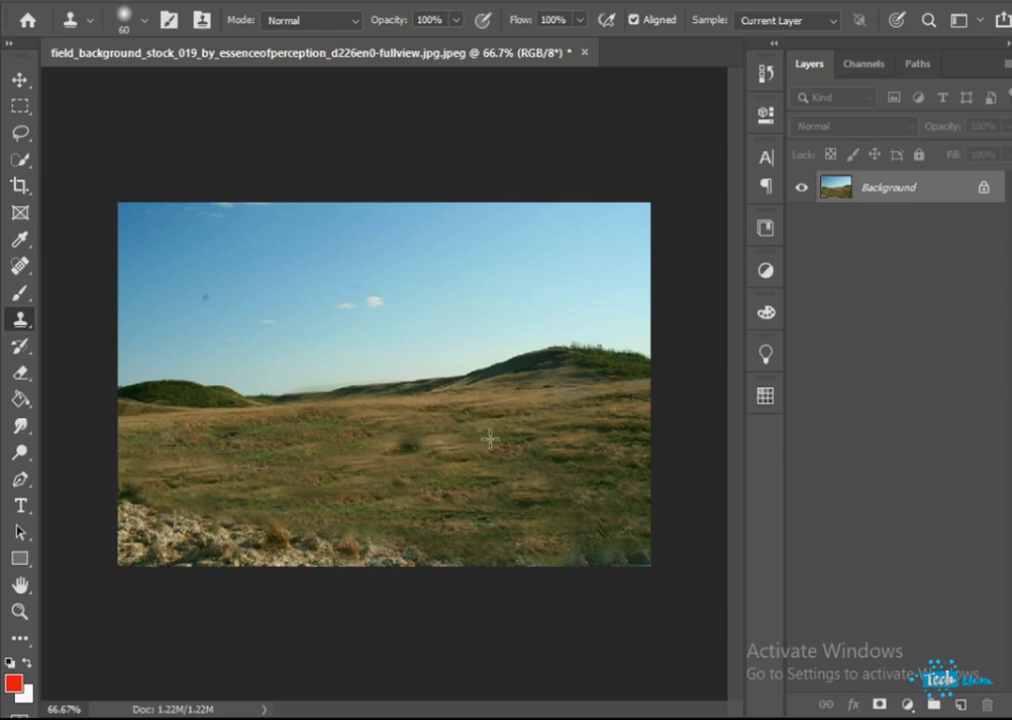
click(386, 429)
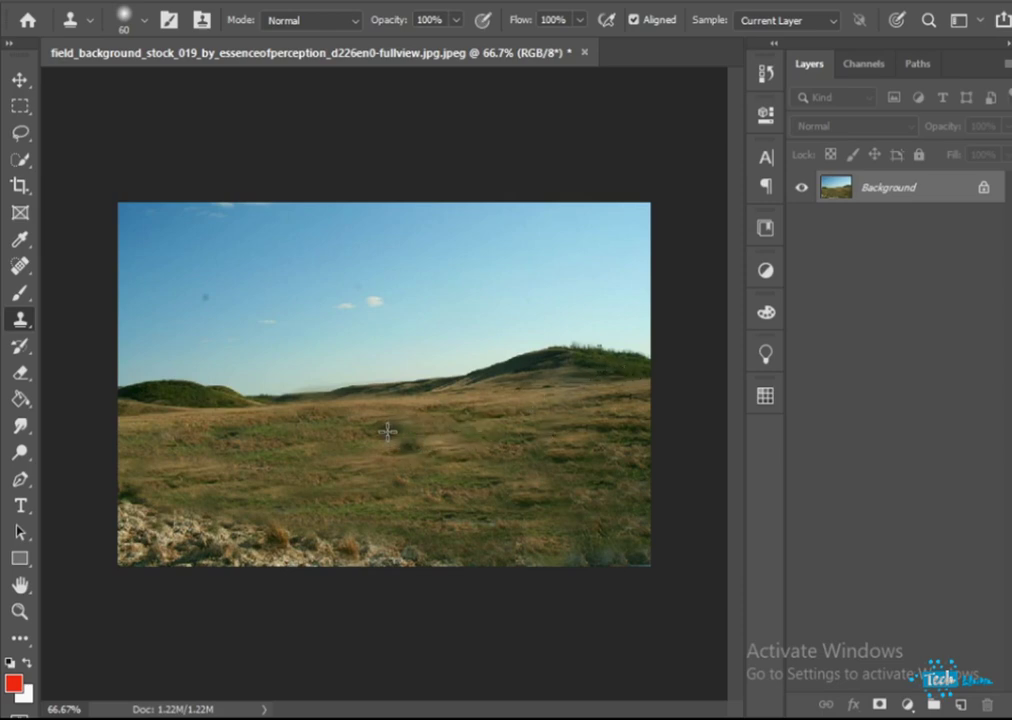
alt+click(636, 374)
click(335, 468)
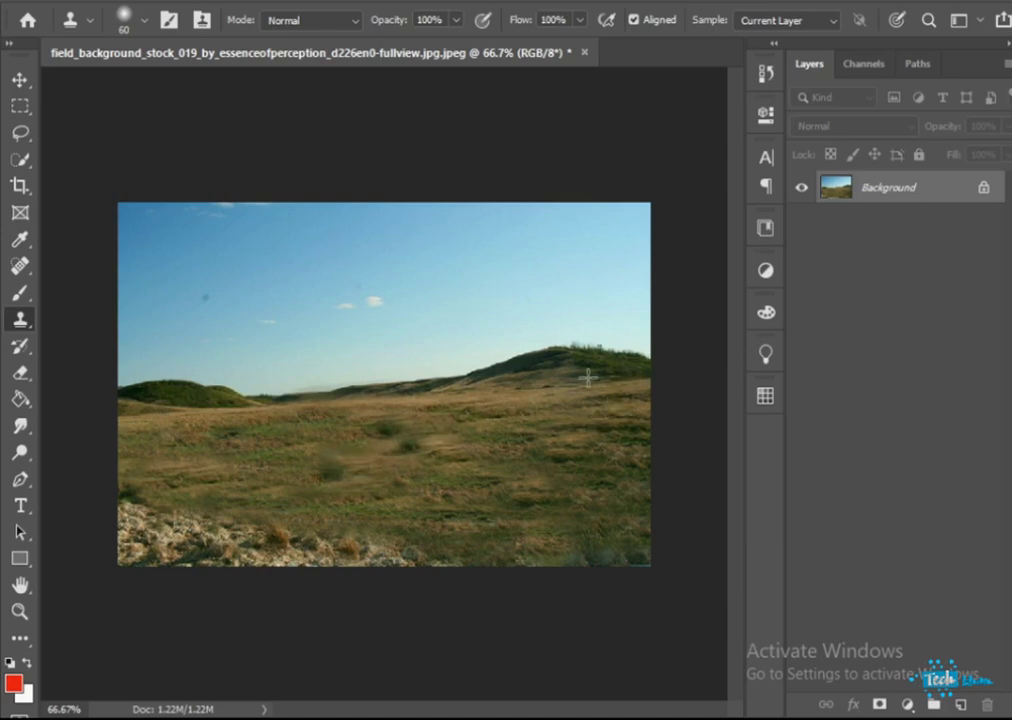
click(277, 443)
click(258, 461)
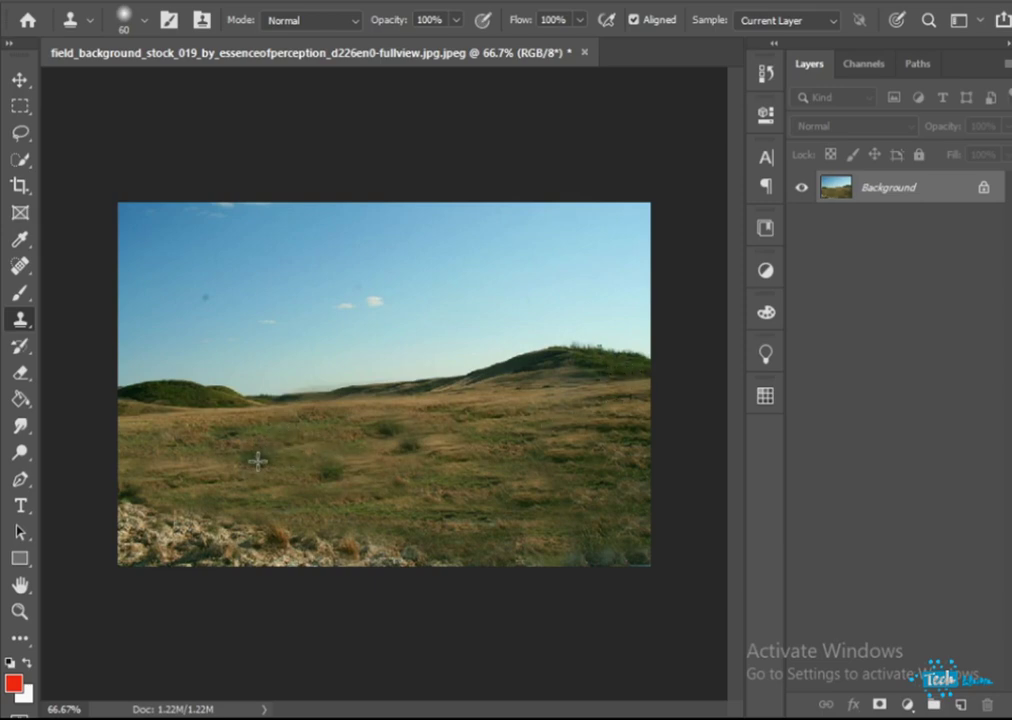
Clone grass from the lower field around the stamped shrubs and over the left-centre of the field
alt+click(436, 488)
mouse_move(407, 438)
mouse_down()
mouse_move(351, 435)
mouse_move(299, 477)
mouse_move(255, 485)
mouse_move(237, 463)
mouse_move(265, 441)
mouse_up()
alt+click(365, 499)
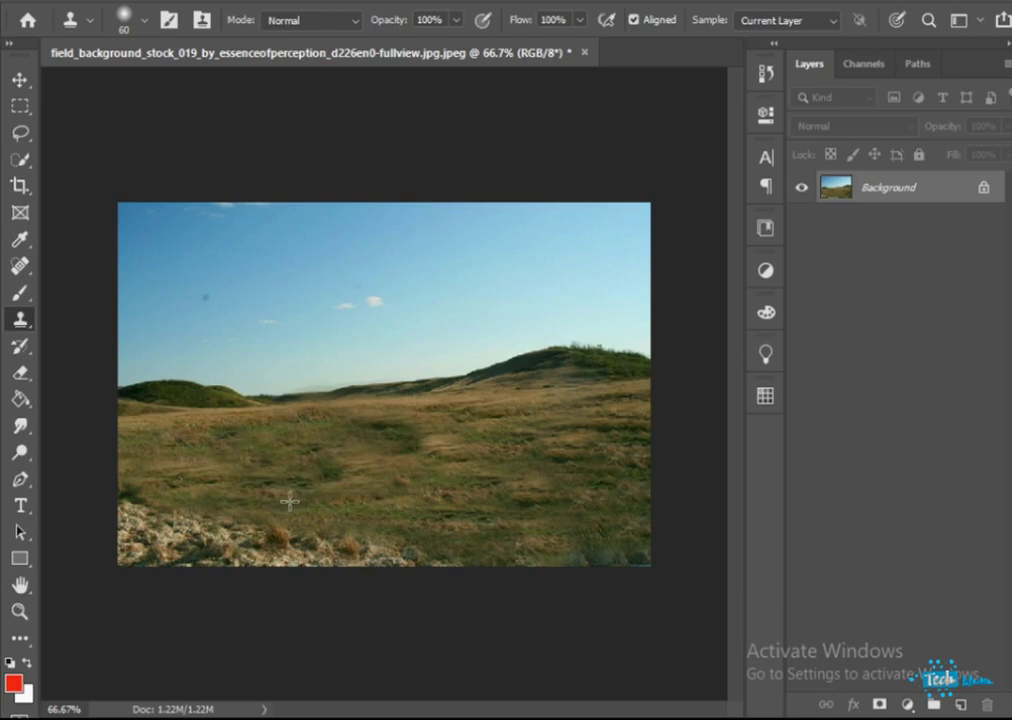
mouse_move(289, 500)
mouse_down()
mouse_move(277, 492)
mouse_move(321, 498)
mouse_up()
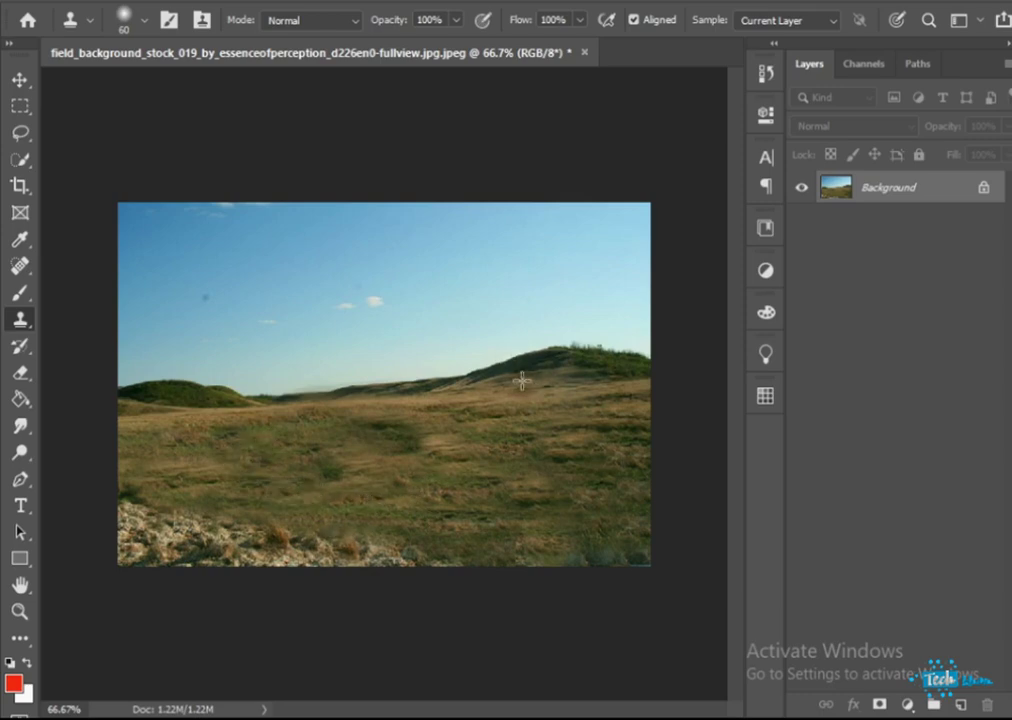